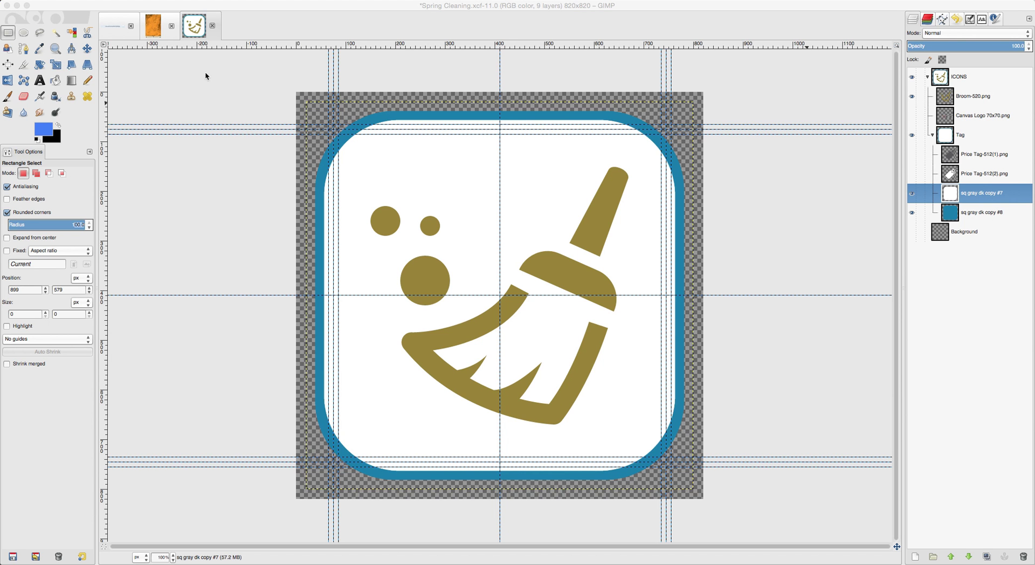
Switch to the ink wash textures image and preview the Ink Wash 6 texture, leaving it hidden again
{"action": "left_click", "coordinate": [156, 31]}
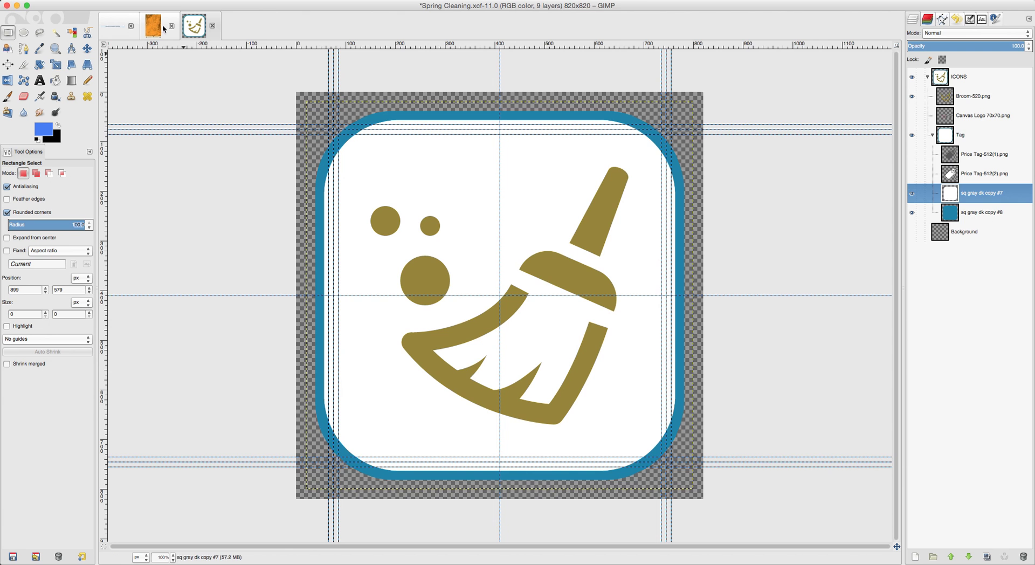
{"action": "left_click", "coordinate": [156, 30]}
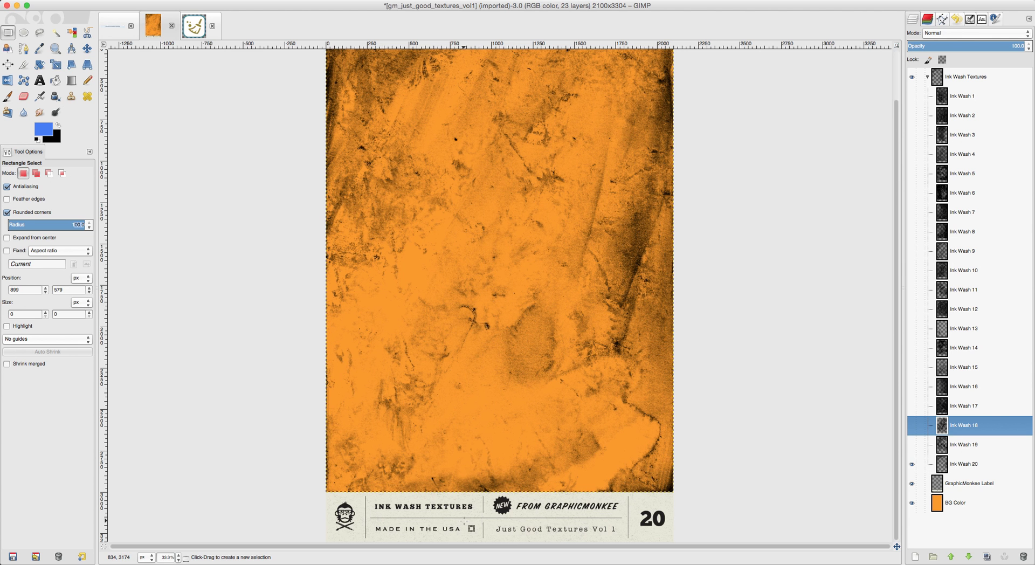
{"action": "left_click", "coordinate": [912, 193]}
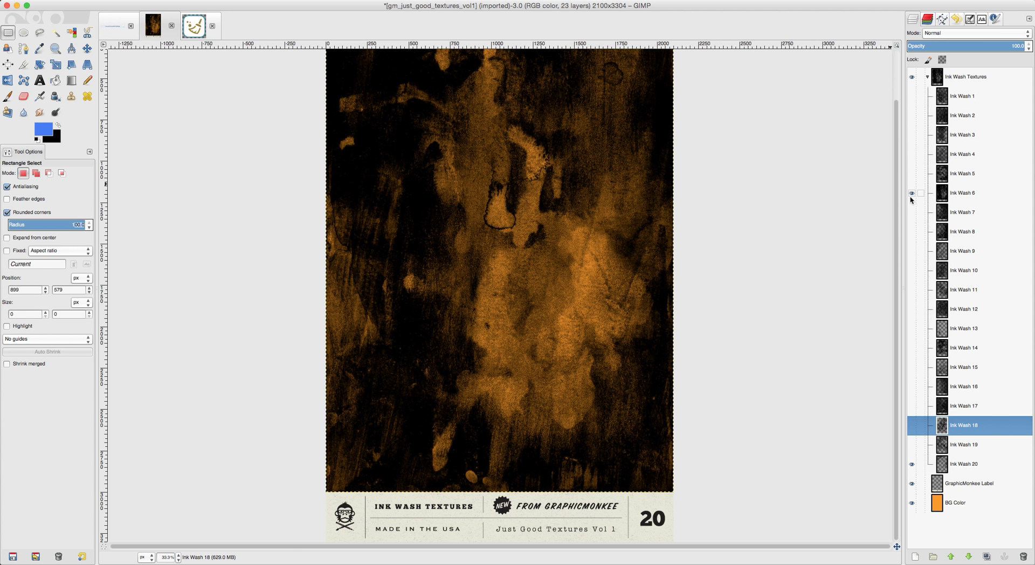
{"action": "left_click", "coordinate": [911, 193]}
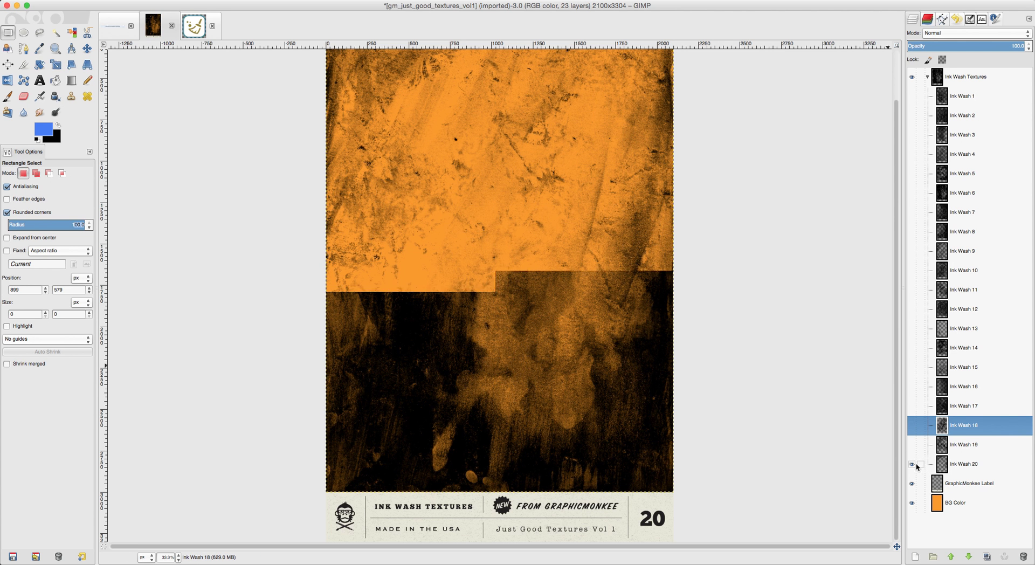
Show Ink Wash 18, hide Ink Wash 20, and copy the Ink Wash 18 layer into the Spring Cleaning image
{"action": "left_click", "coordinate": [912, 426]}
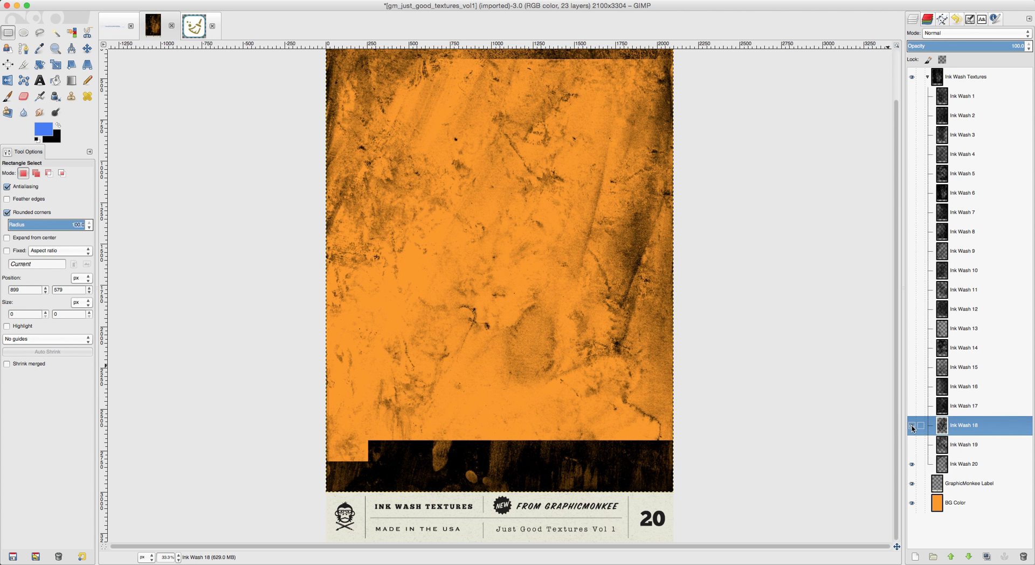
{"action": "left_click", "coordinate": [911, 464]}
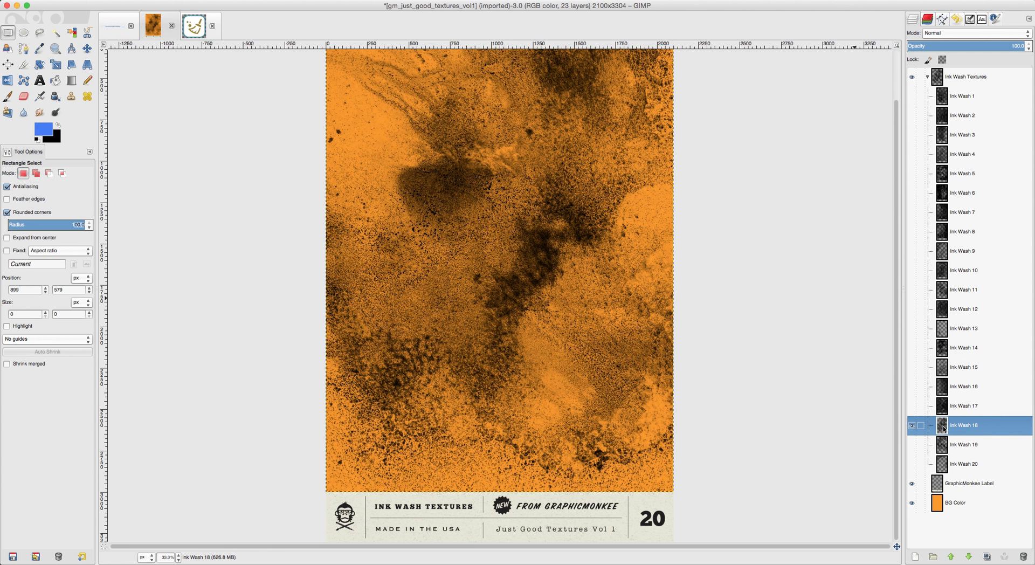
{"action": "mouse_move", "coordinate": [942, 428]}
{"action": "left_mouse_down"}
{"action": "mouse_move", "coordinate": [561, 338]}
{"action": "mouse_move", "coordinate": [433, 245]}
{"action": "mouse_move", "coordinate": [302, 97]}
{"action": "mouse_move", "coordinate": [195, 27]}
{"action": "mouse_move", "coordinate": [372, 205]}
{"action": "mouse_move", "coordinate": [498, 295]}
{"action": "left_mouse_up"}
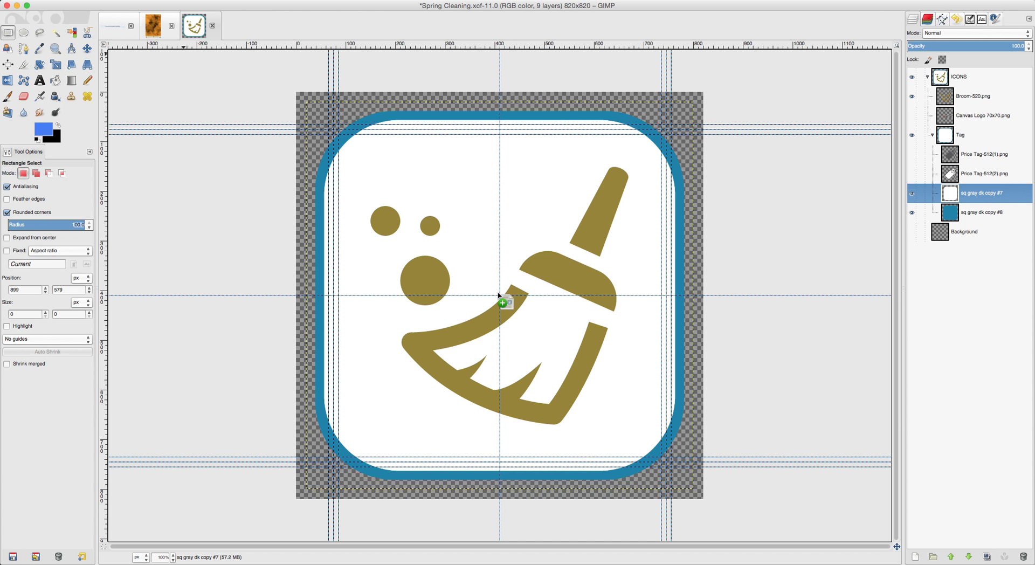
{"action": "left_click_drag", "start_coordinate": [499, 295], "coordinate": [498, 296]}
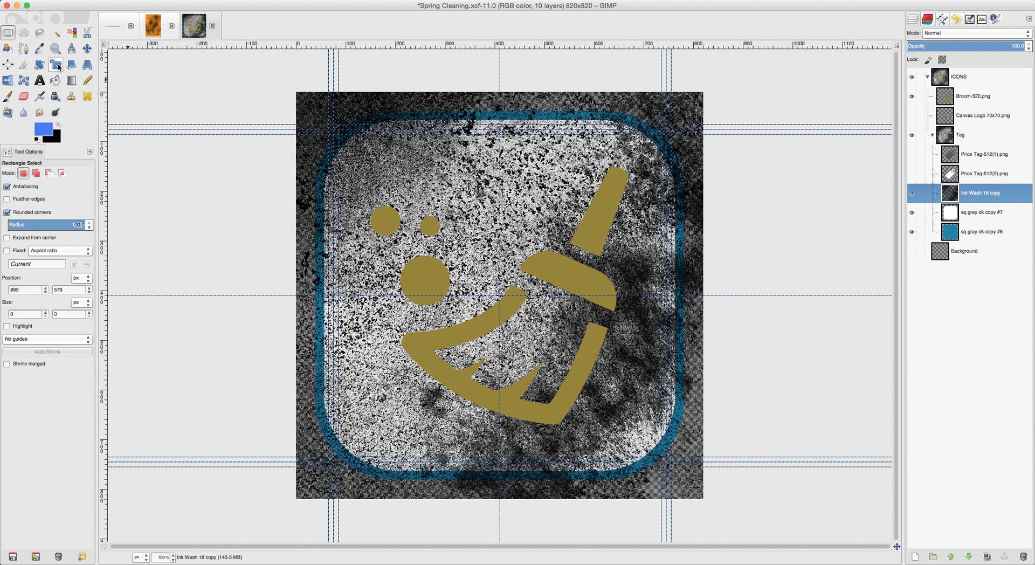
Rotate the Ink Wash 18 copy layer to about -151 degrees around its center and reposition it over the icon
{"action": "left_click", "coordinate": [41, 64]}
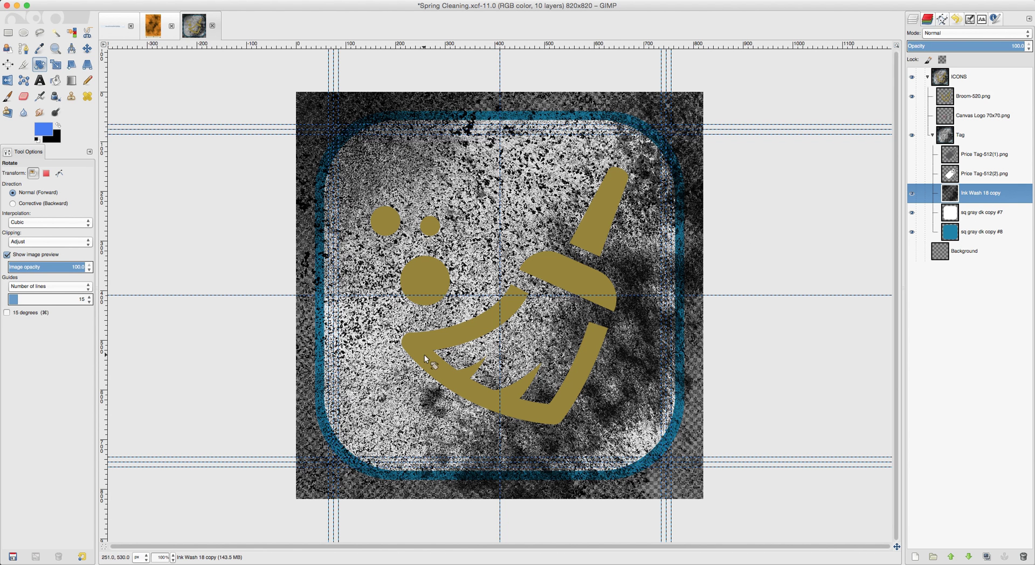
{"action": "left_click", "coordinate": [653, 340]}
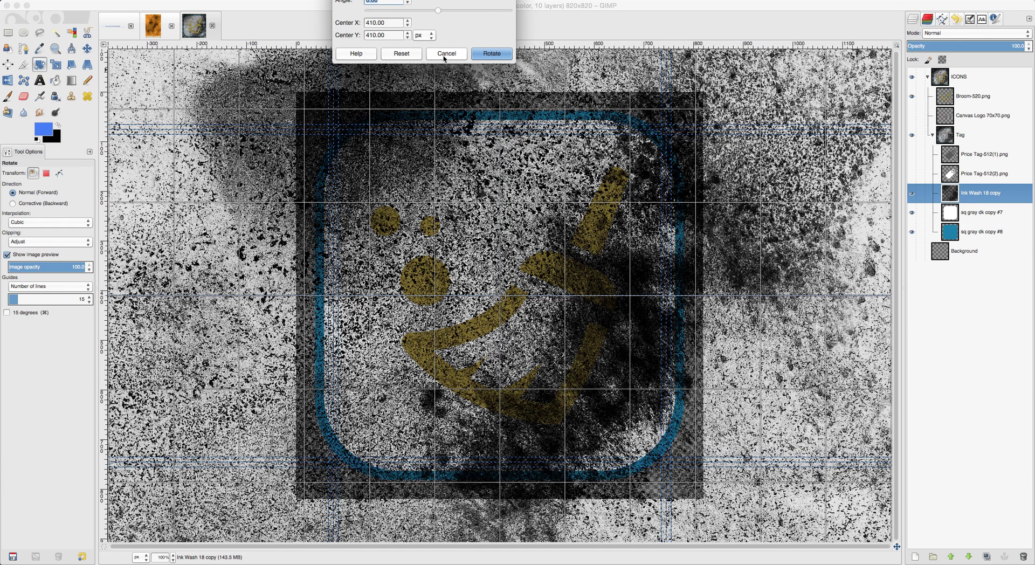
{"action": "left_click", "coordinate": [446, 54]}
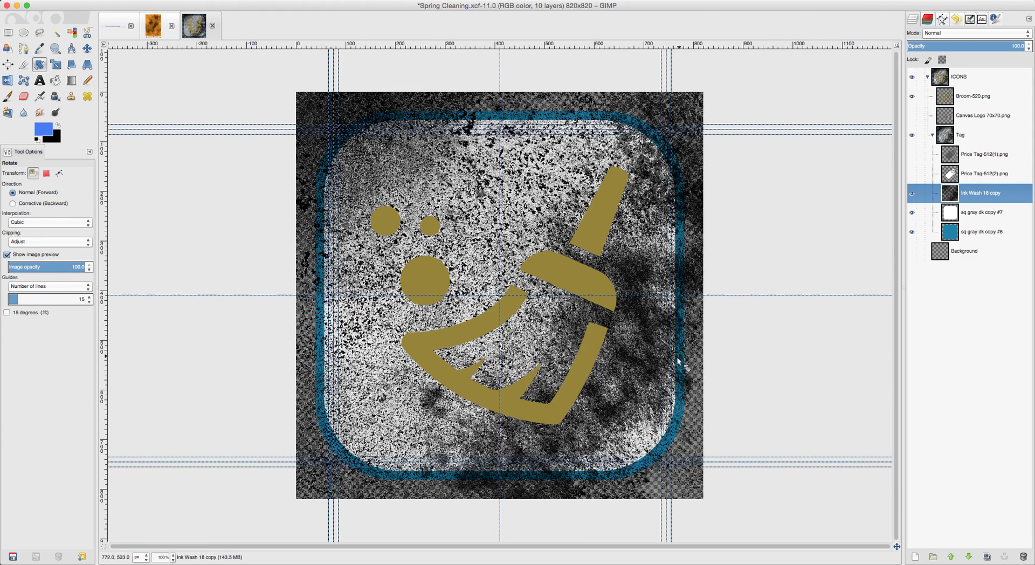
{"action": "left_click", "coordinate": [657, 366]}
{"action": "left_click_drag", "start_coordinate": [648, 373], "coordinate": [465, 406]}
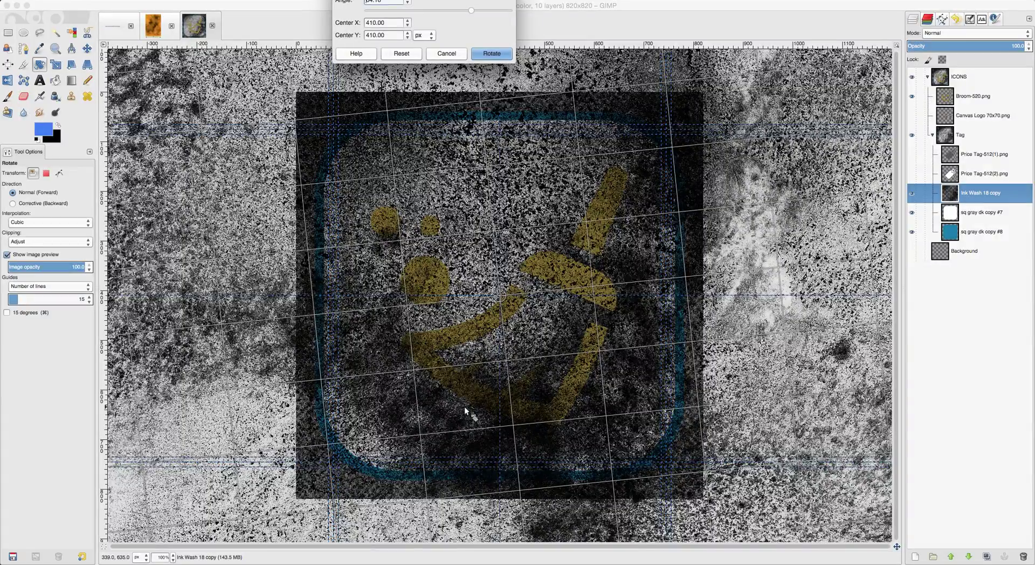
{"action": "left_click_drag", "start_coordinate": [634, 327], "coordinate": [494, 457]}
{"action": "left_click_drag", "start_coordinate": [407, 433], "coordinate": [408, 432]}
{"action": "left_click_drag", "start_coordinate": [385, 382], "coordinate": [441, 401]}
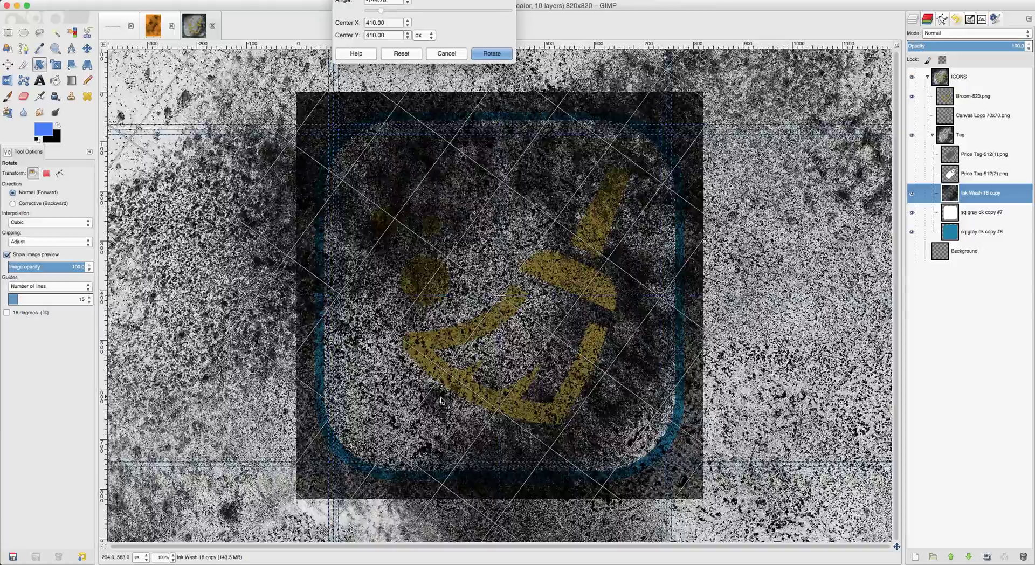
{"action": "left_click_drag", "start_coordinate": [465, 363], "coordinate": [419, 377]}
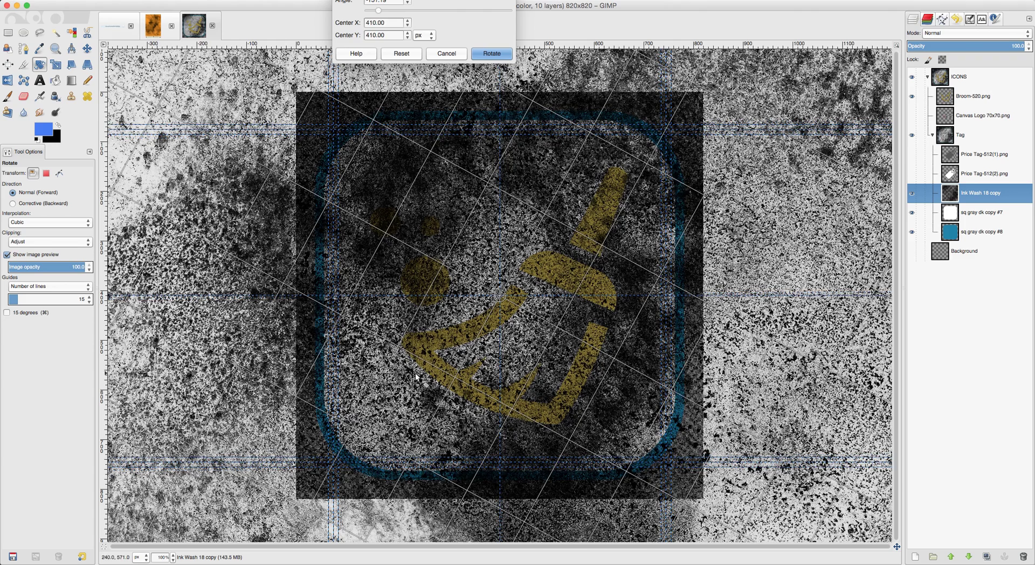
{"action": "left_click", "coordinate": [492, 53]}
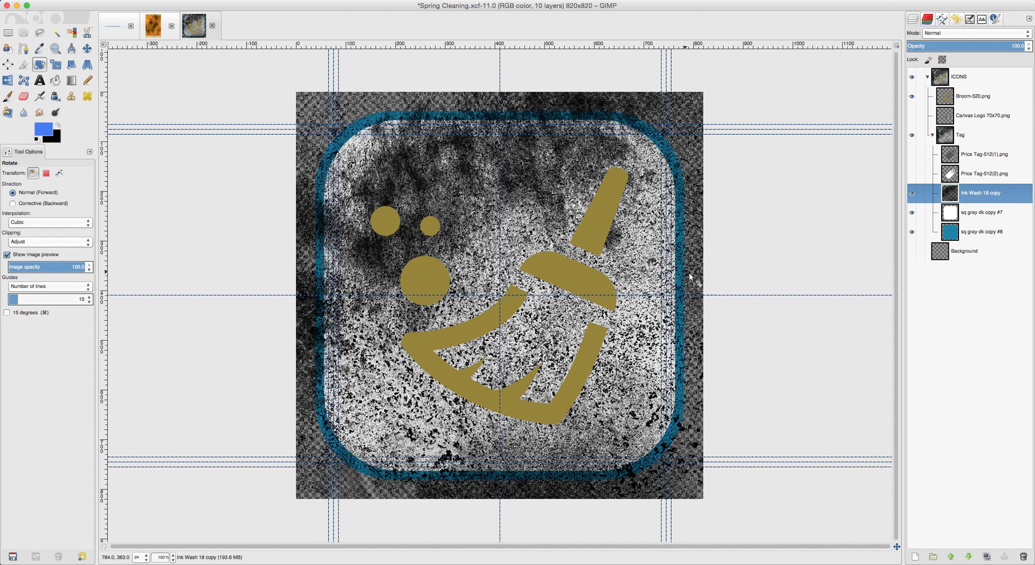
{"action": "key", "text": "m"}
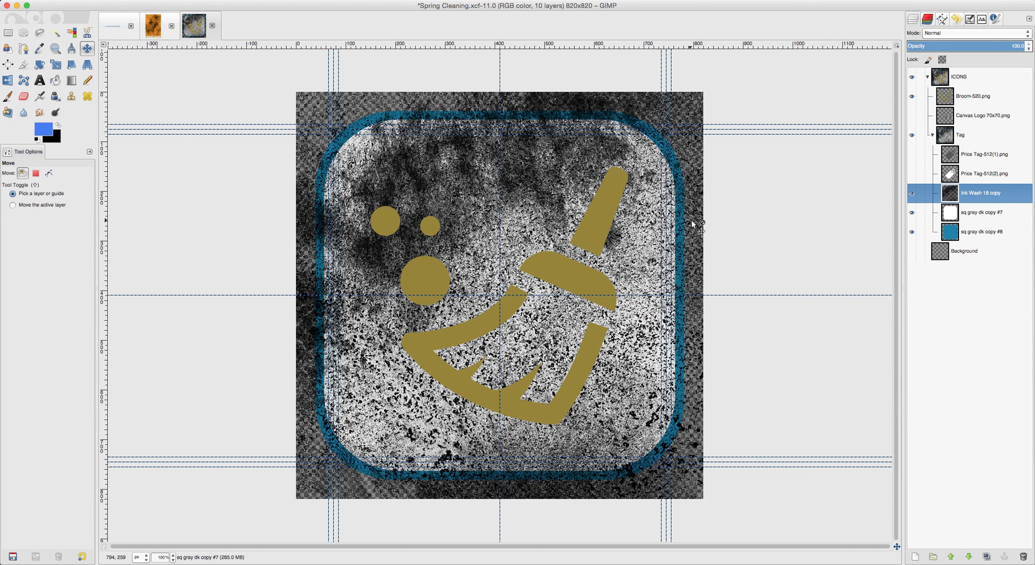
{"action": "mouse_move", "coordinate": [696, 216]}
{"action": "left_mouse_down"}
{"action": "mouse_move", "coordinate": [665, 237]}
{"action": "mouse_move", "coordinate": [565, 238]}
{"action": "mouse_move", "coordinate": [531, 286]}
{"action": "mouse_move", "coordinate": [511, 289]}
{"action": "mouse_move", "coordinate": [505, 277]}
{"action": "left_mouse_up"}
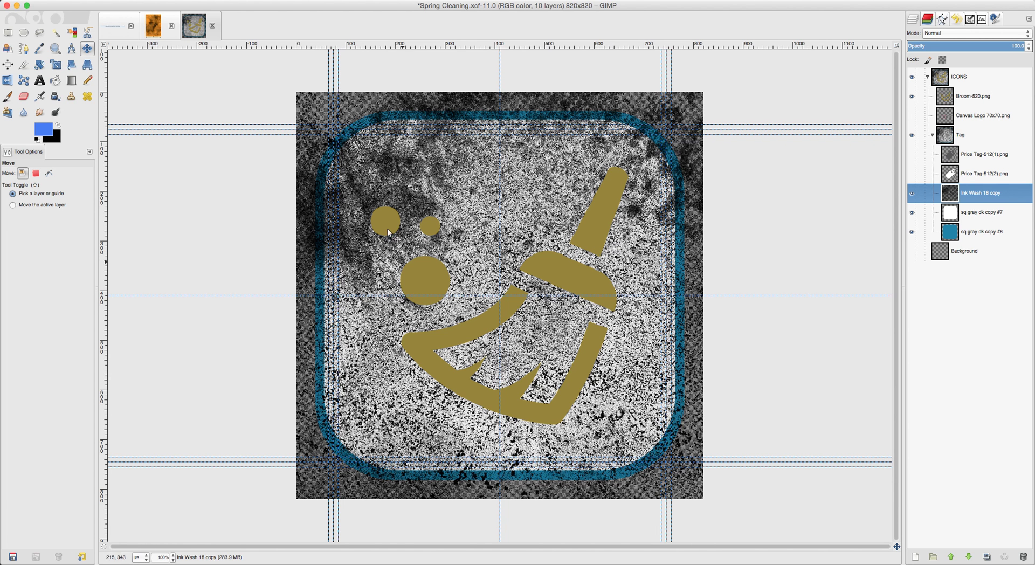
Create a selection from the alpha of the white rounded square layer, sq gray dk copy #7
{"action": "left_click", "coordinate": [951, 214]}
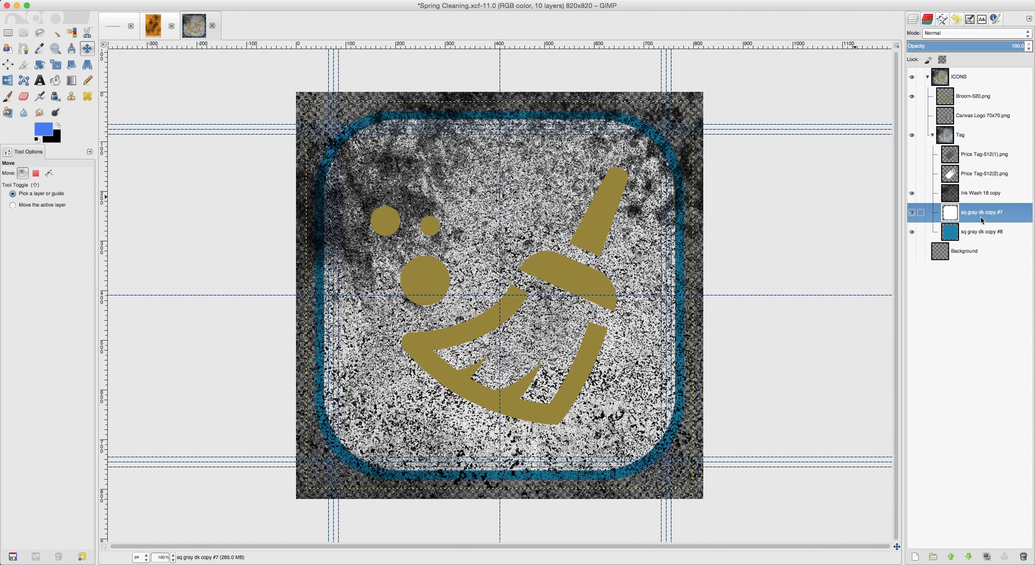
{"action": "right_click", "coordinate": [947, 216]}
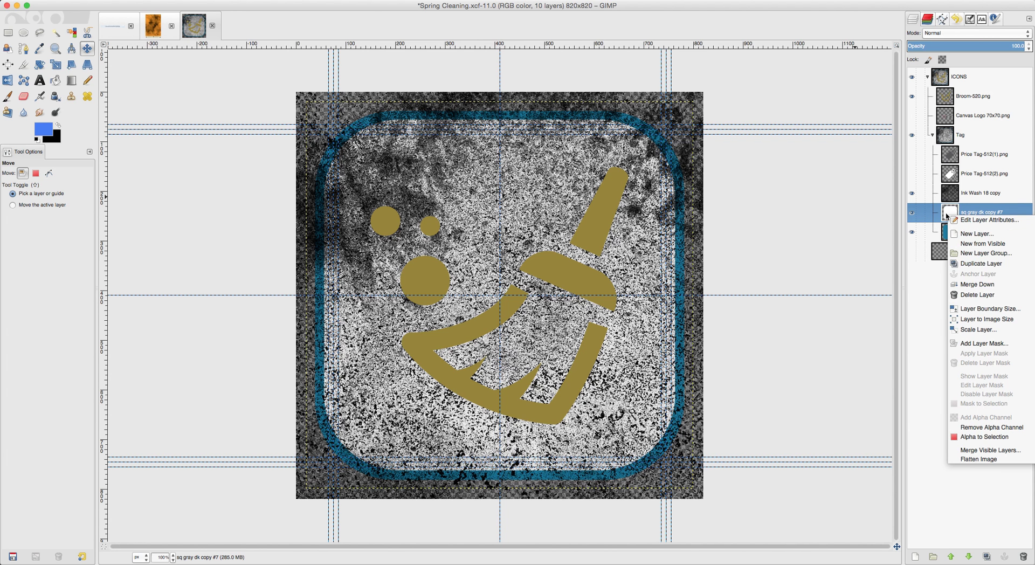
{"action": "left_click", "coordinate": [980, 439]}
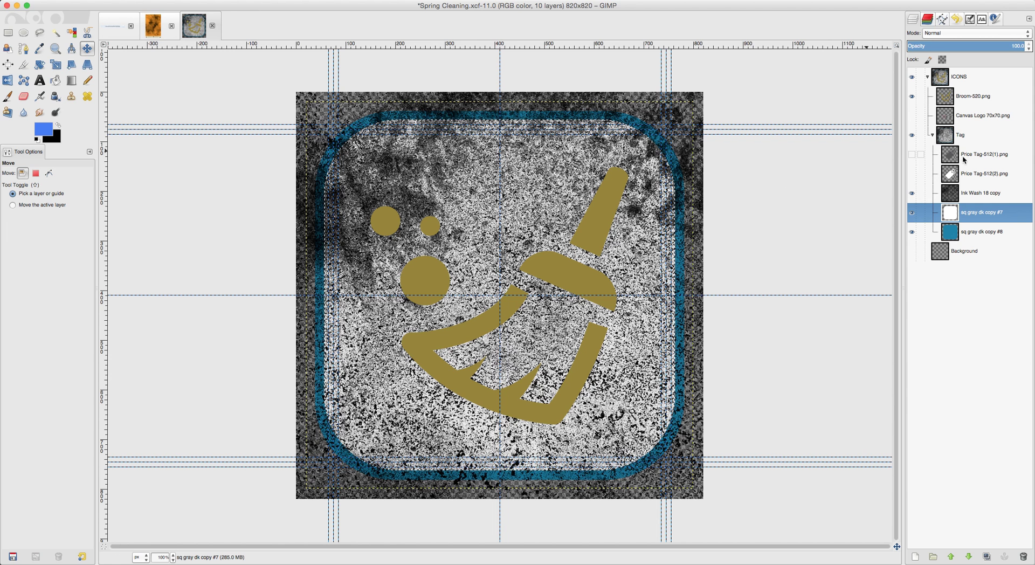
Cut the selected area out of the Ink Wash 18 copy layer and paste it as a new layer
{"action": "left_click", "coordinate": [950, 194]}
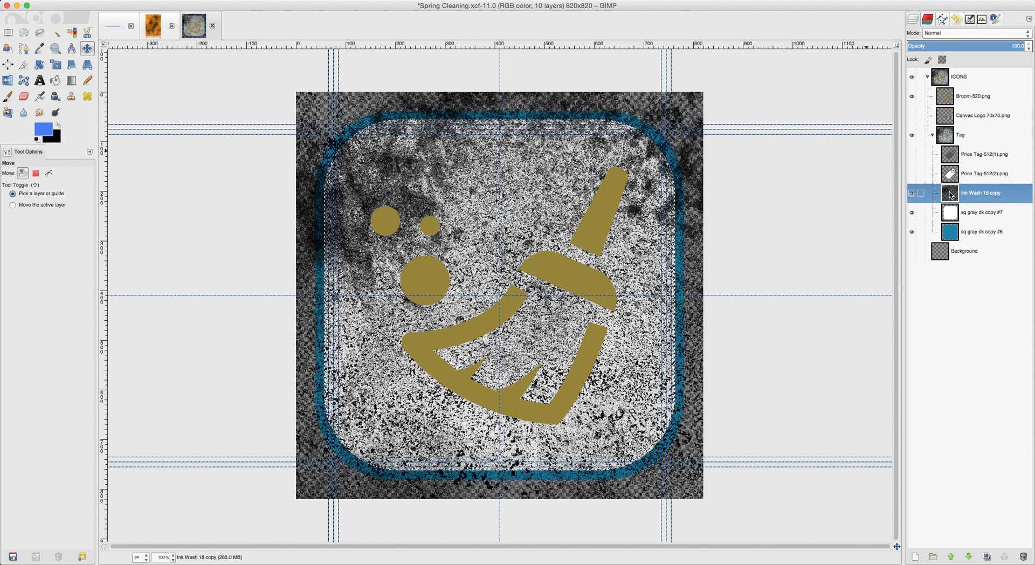
{"action": "key", "text": "ctrl+x"}
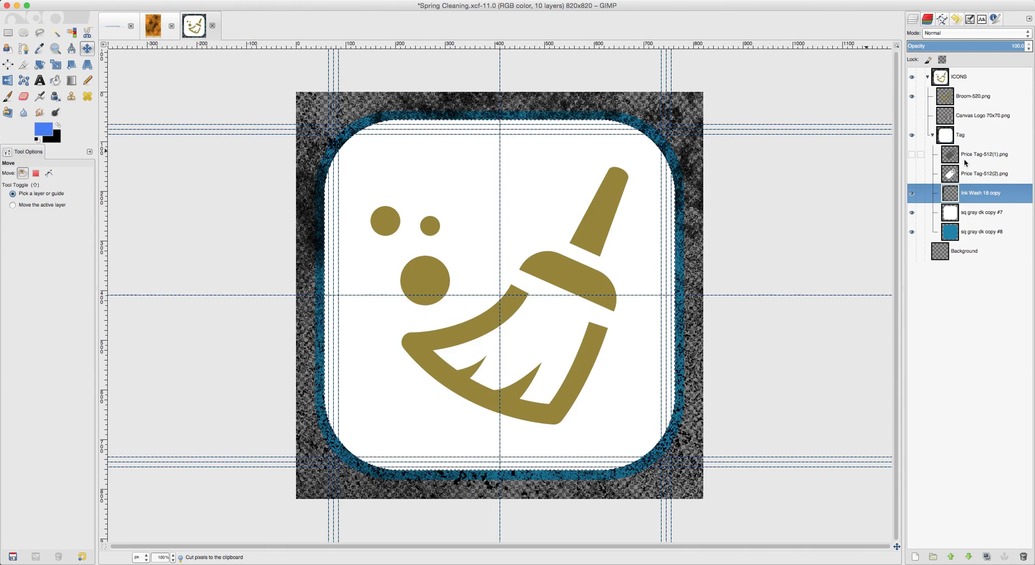
{"action": "key", "text": "ctrl+v"}
{"action": "right_click", "coordinate": [950, 78]}
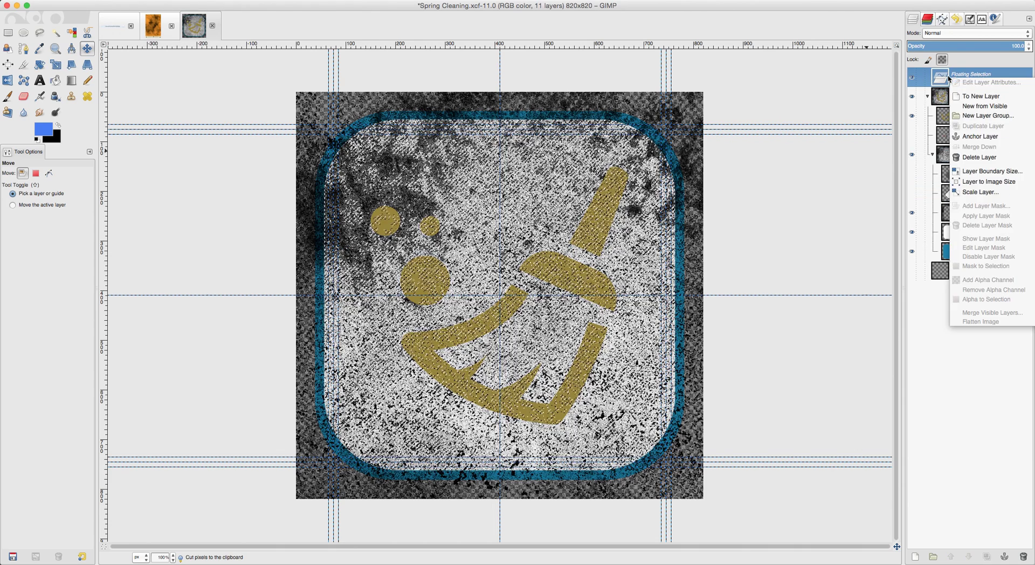
{"action": "left_click", "coordinate": [939, 76]}
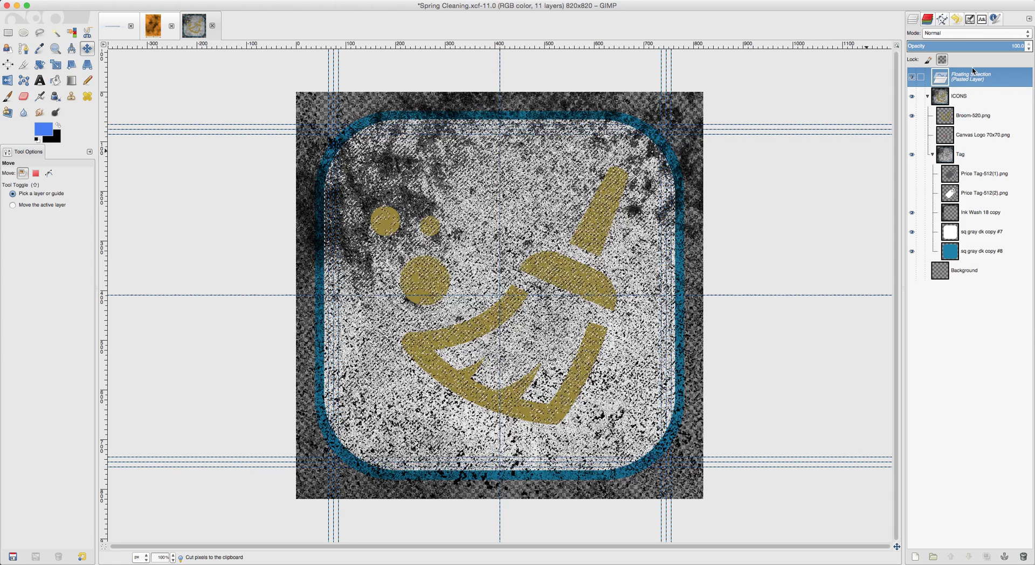
{"action": "right_click", "coordinate": [974, 78]}
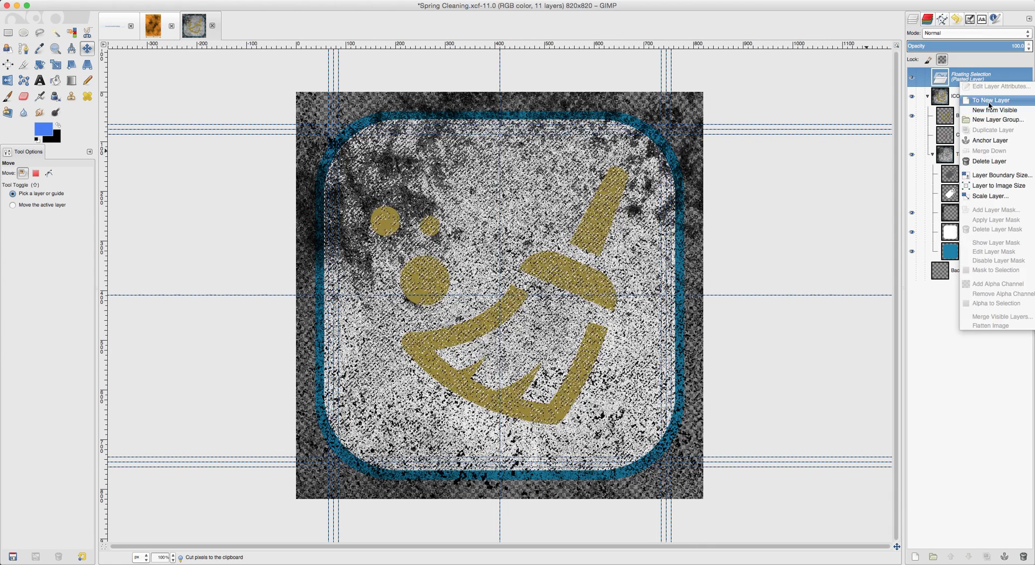
{"action": "left_click", "coordinate": [991, 102]}
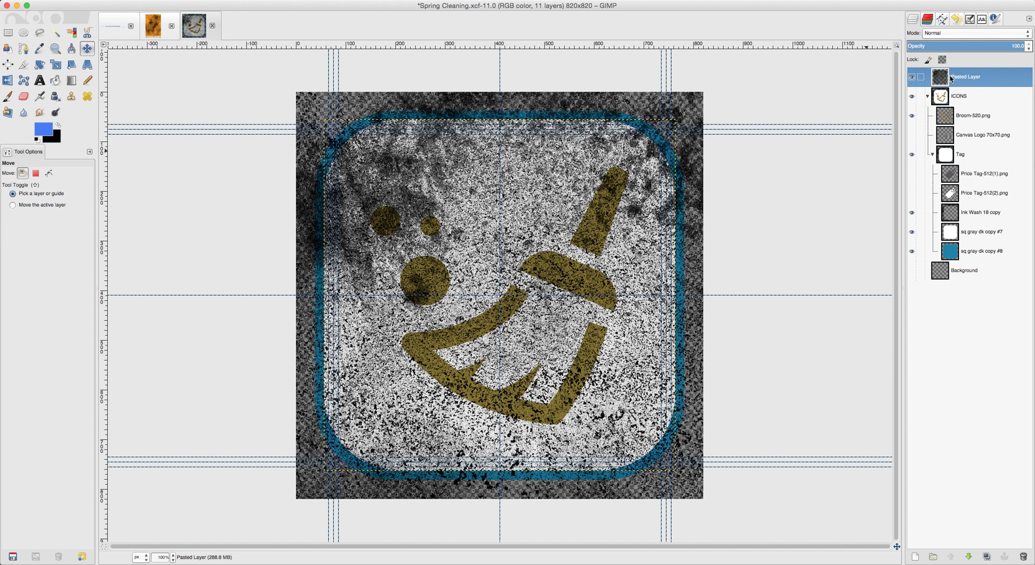
Delete the leftover Ink Wash 18 copy layer and move Pasted Layer into the ICONS group directly below Broom-520.png
{"action": "left_click", "coordinate": [911, 214]}
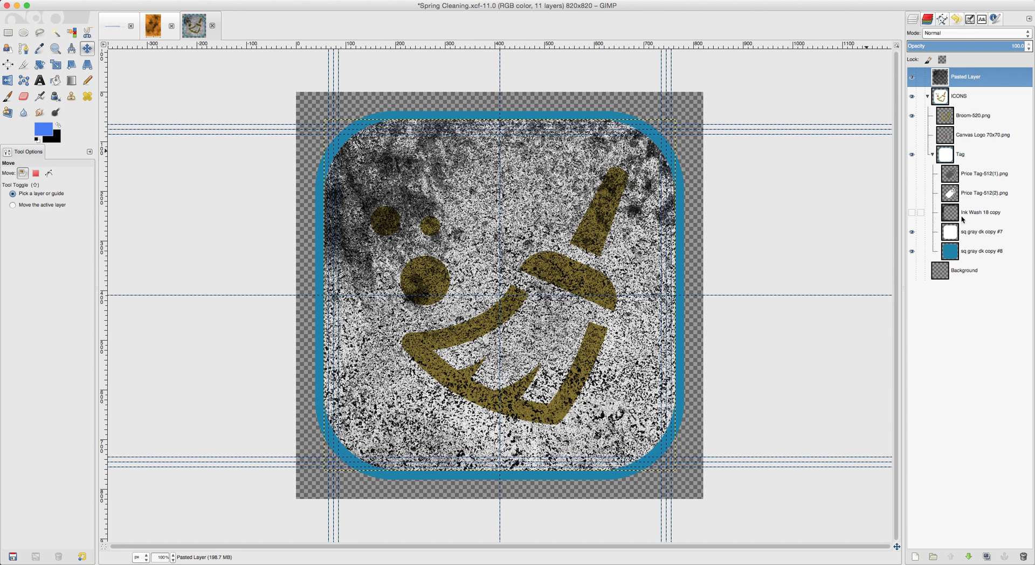
{"action": "mouse_move", "coordinate": [953, 216]}
{"action": "left_mouse_down"}
{"action": "mouse_move", "coordinate": [992, 273]}
{"action": "mouse_move", "coordinate": [1023, 557]}
{"action": "left_mouse_up"}
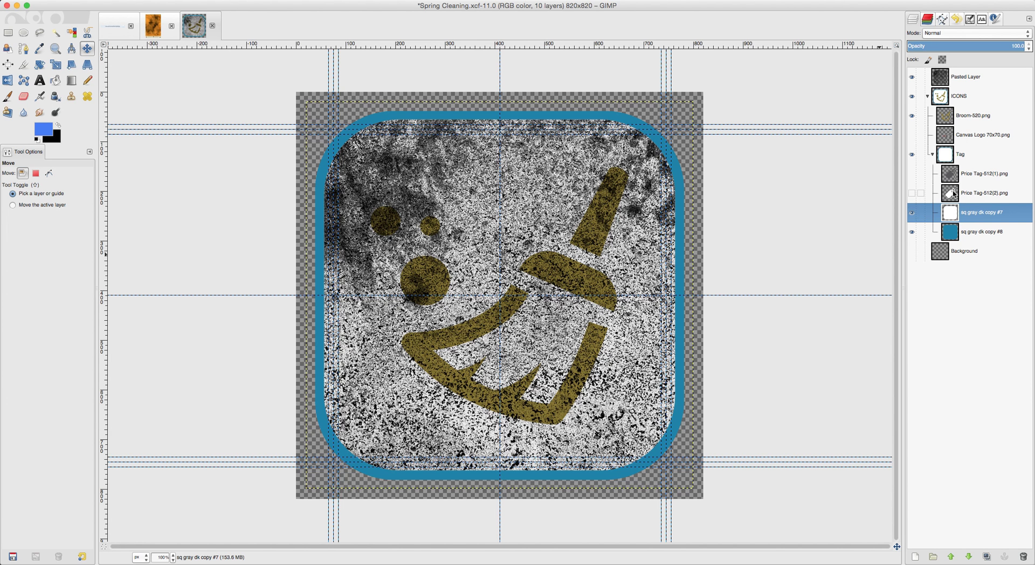
{"action": "left_click_drag", "start_coordinate": [940, 80], "coordinate": [948, 128]}
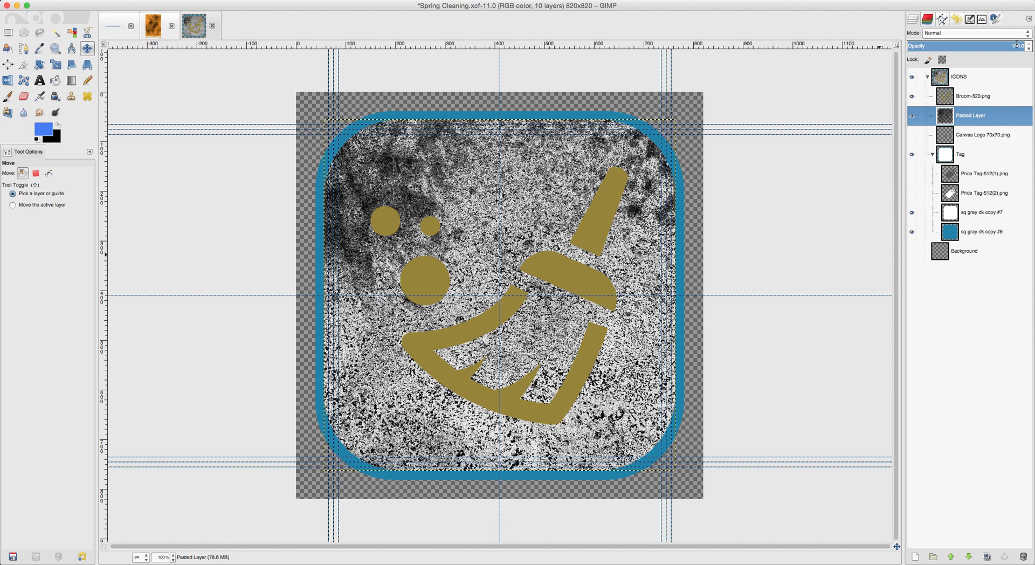
Reduce the opacity of Pasted Layer to 40
{"action": "left_click_drag", "start_coordinate": [1014, 42], "coordinate": [952, 54]}
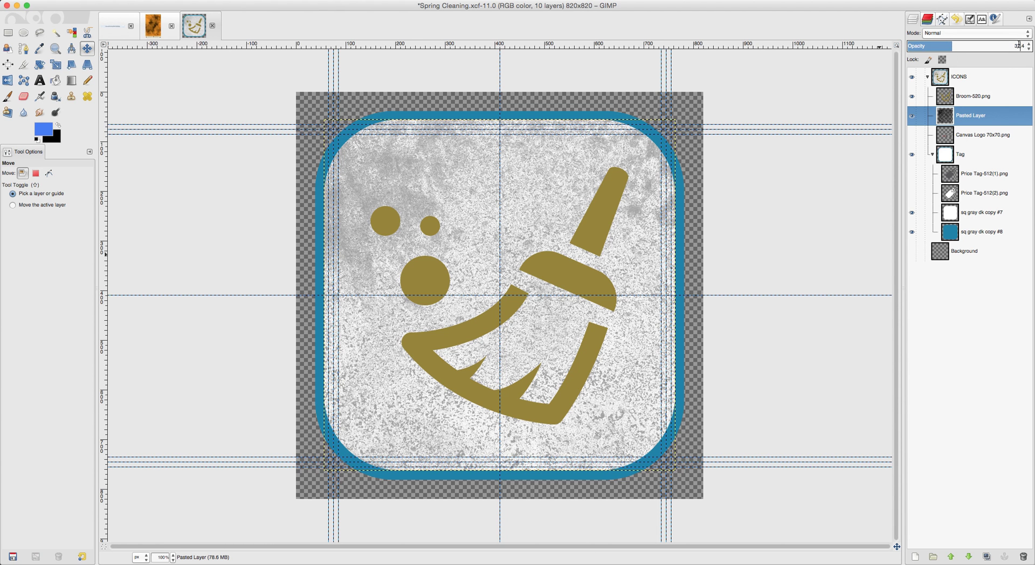
{"action": "key", "text": "Return"}
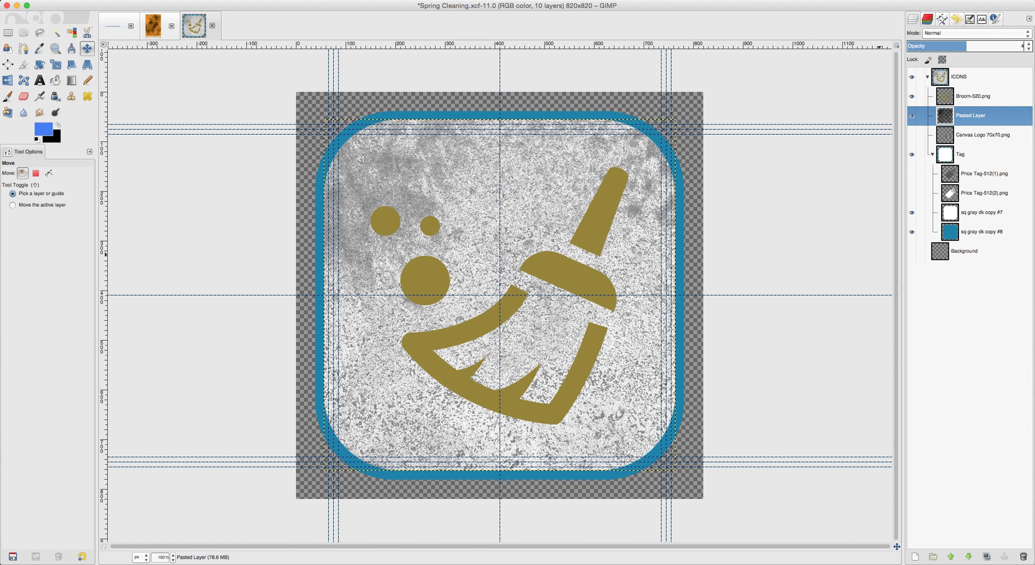
{"action": "scroll", "coordinate": [1019, 45], "scroll_direction": "down", "scroll_amount": 10}
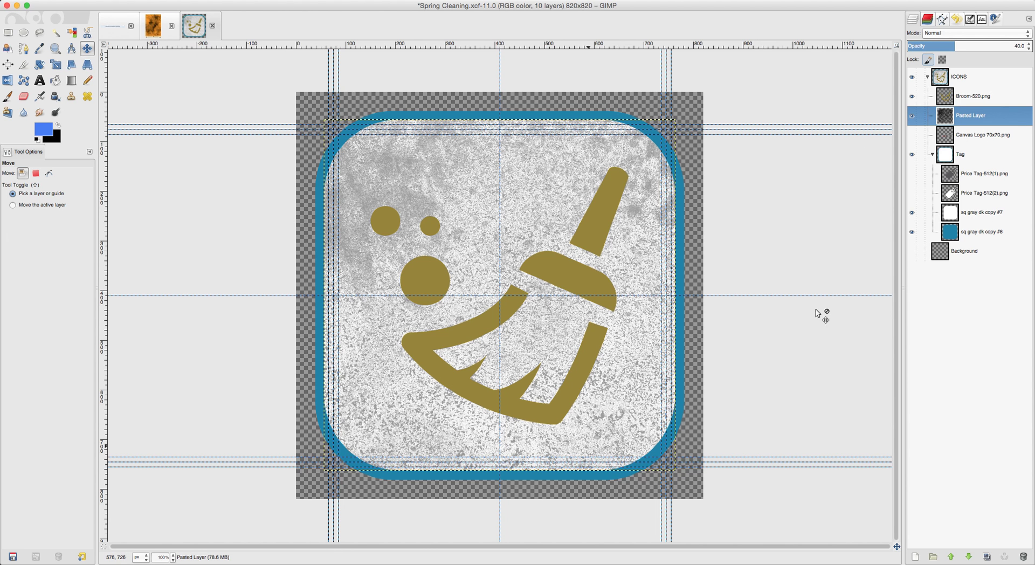
Duplicate Pasted Layer and hide the duplicate
{"action": "right_click", "coordinate": [948, 119]}
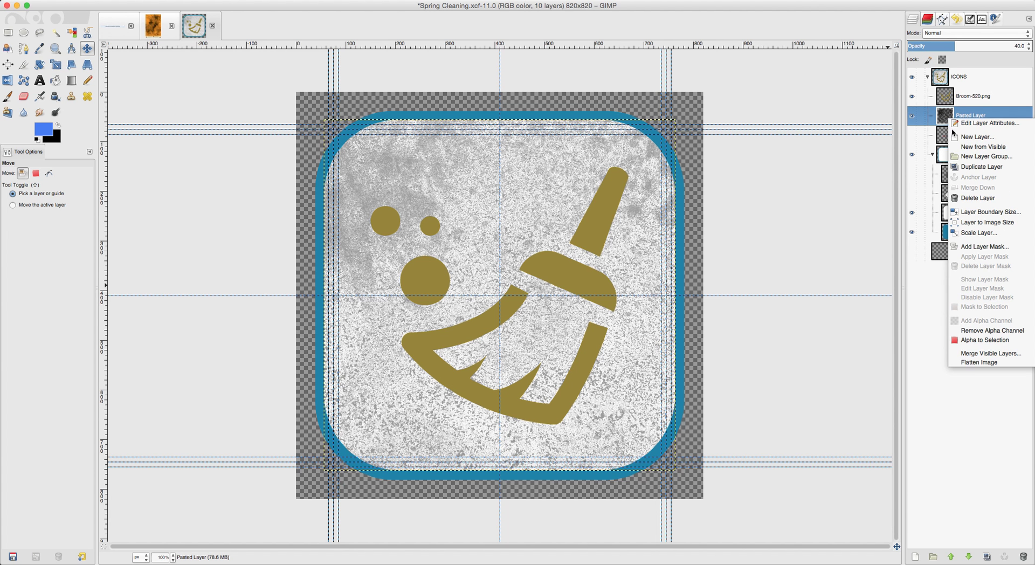
{"action": "left_click", "coordinate": [968, 169]}
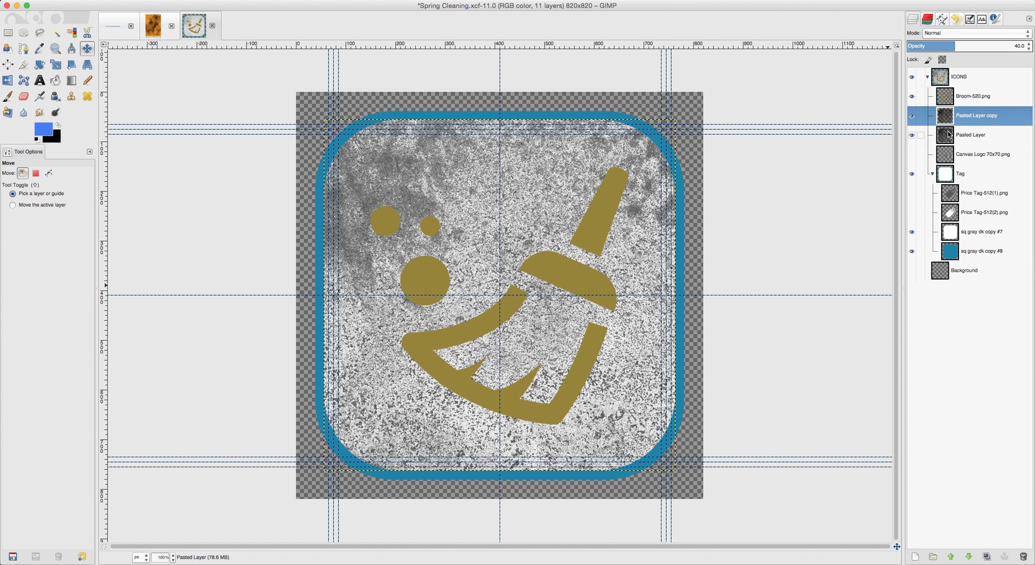
{"action": "left_click", "coordinate": [912, 116]}
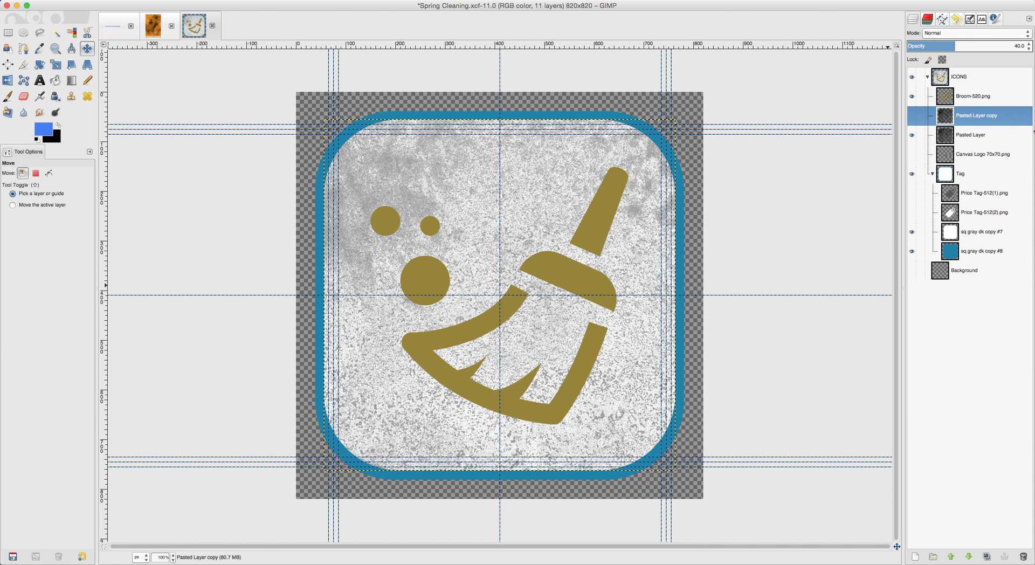
Hide Pasted Layer and make Pasted Layer copy visible in its place
{"action": "left_click", "coordinate": [912, 135]}
{"action": "left_click", "coordinate": [912, 115]}
{"action": "left_click", "coordinate": [204, 0]}
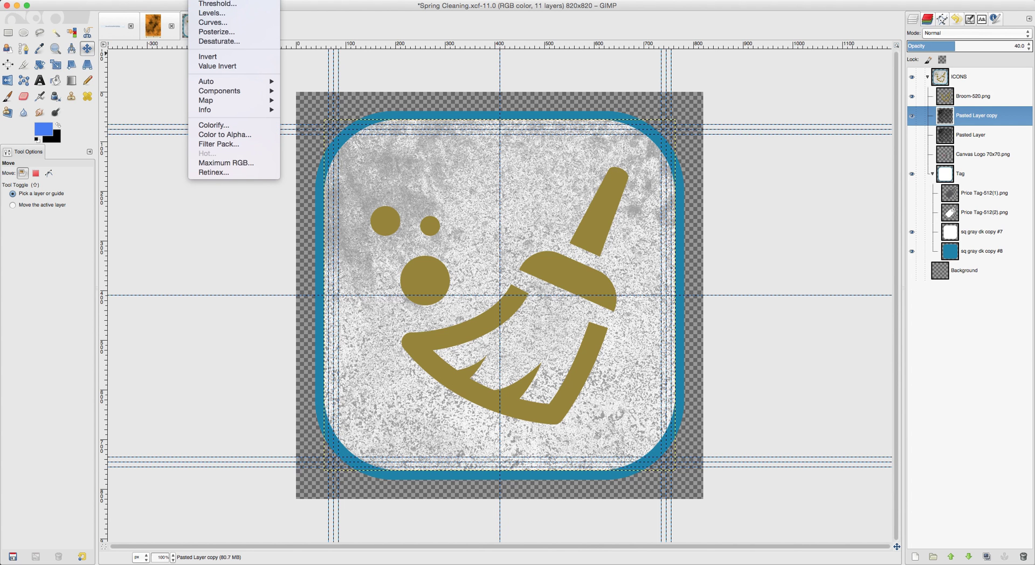
{"action": "left_click", "coordinate": [219, 0]}
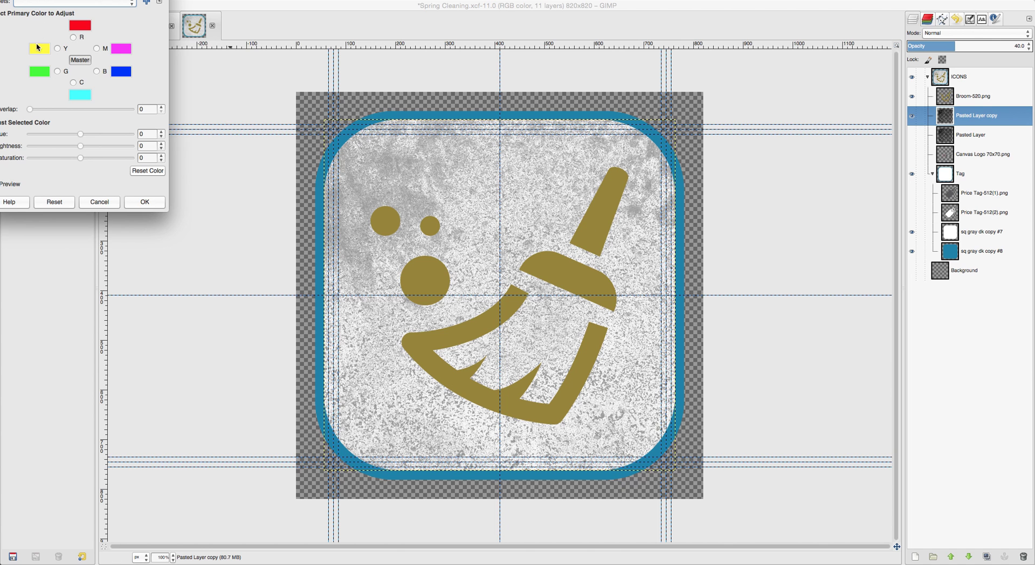
{"action": "left_click_drag", "start_coordinate": [50, 0], "coordinate": [179, 143]}
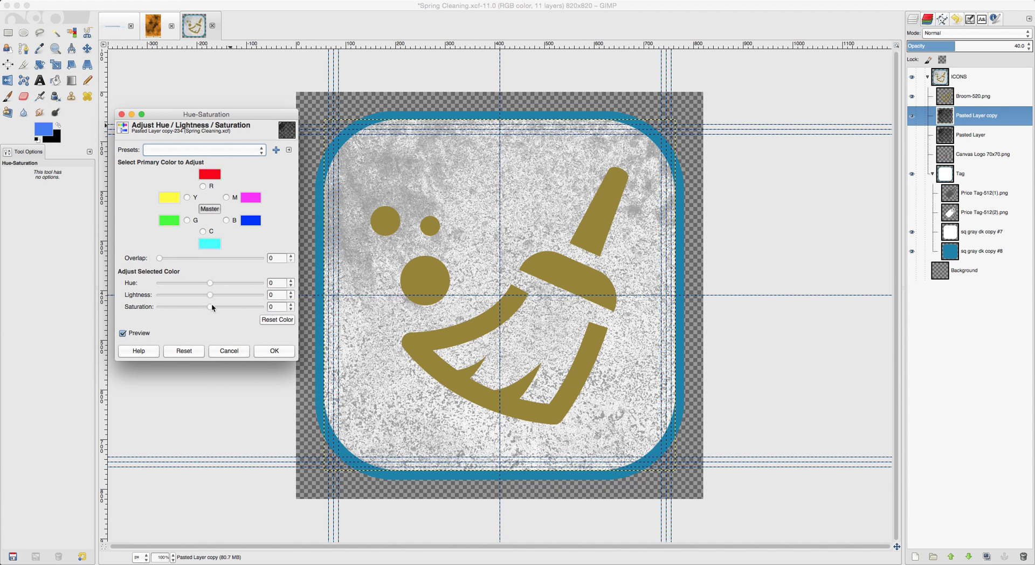
{"action": "mouse_move", "coordinate": [210, 306]}
{"action": "left_mouse_down"}
{"action": "mouse_move", "coordinate": [251, 294]}
{"action": "mouse_move", "coordinate": [182, 284]}
{"action": "mouse_move", "coordinate": [157, 296]}
{"action": "mouse_move", "coordinate": [257, 282]}
{"action": "mouse_move", "coordinate": [298, 308]}
{"action": "mouse_move", "coordinate": [242, 284]}
{"action": "mouse_move", "coordinate": [204, 284]}
{"action": "mouse_move", "coordinate": [209, 300]}
{"action": "mouse_move", "coordinate": [220, 298]}
{"action": "left_mouse_up"}
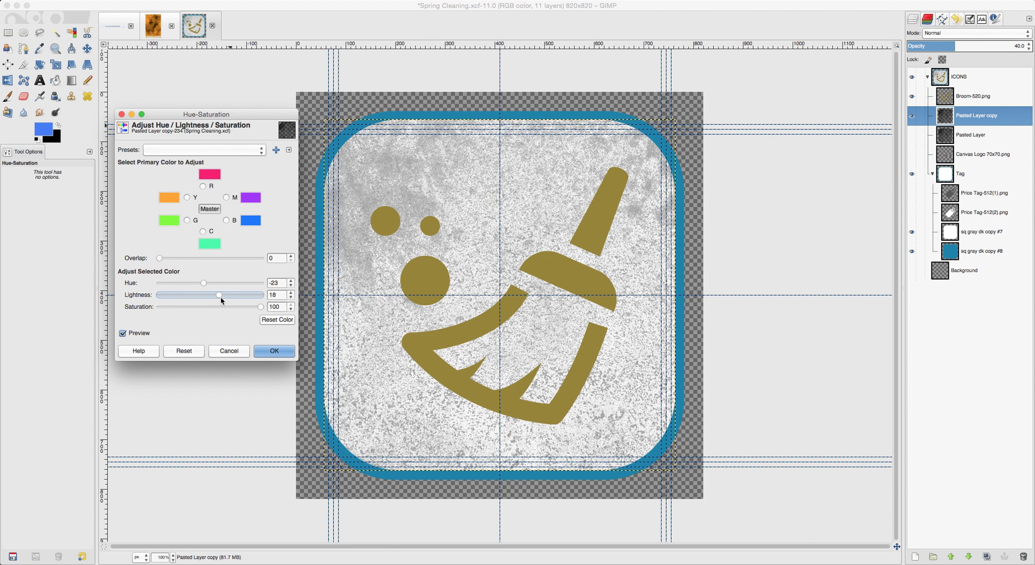
{"action": "left_click", "coordinate": [229, 351]}
Hide the white sq gray dk copy #7 layer to view the texture over the blue square
{"action": "left_click", "coordinate": [200, 0]}
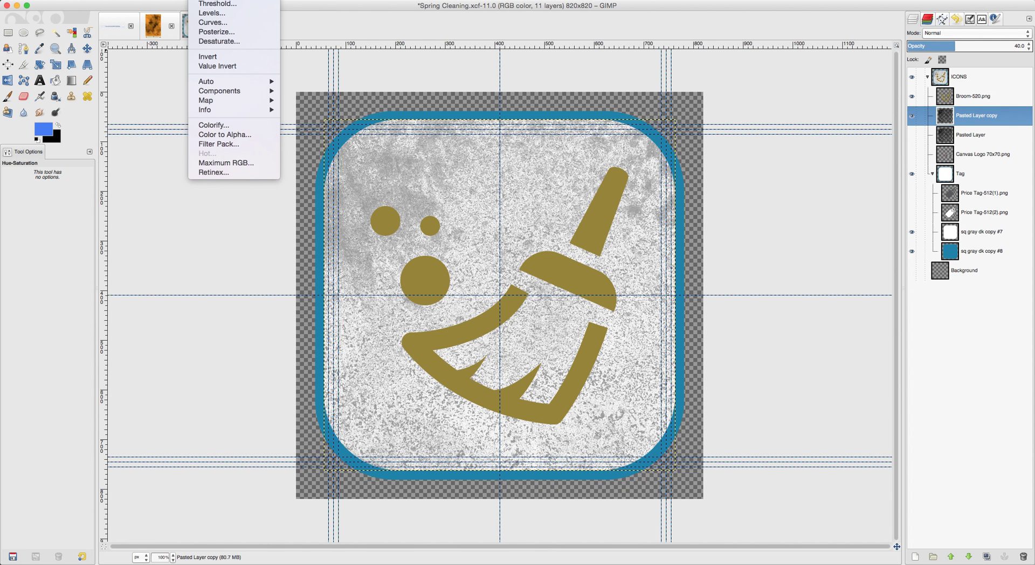
{"action": "left_click", "coordinate": [912, 233]}
{"action": "left_click", "coordinate": [912, 233]}
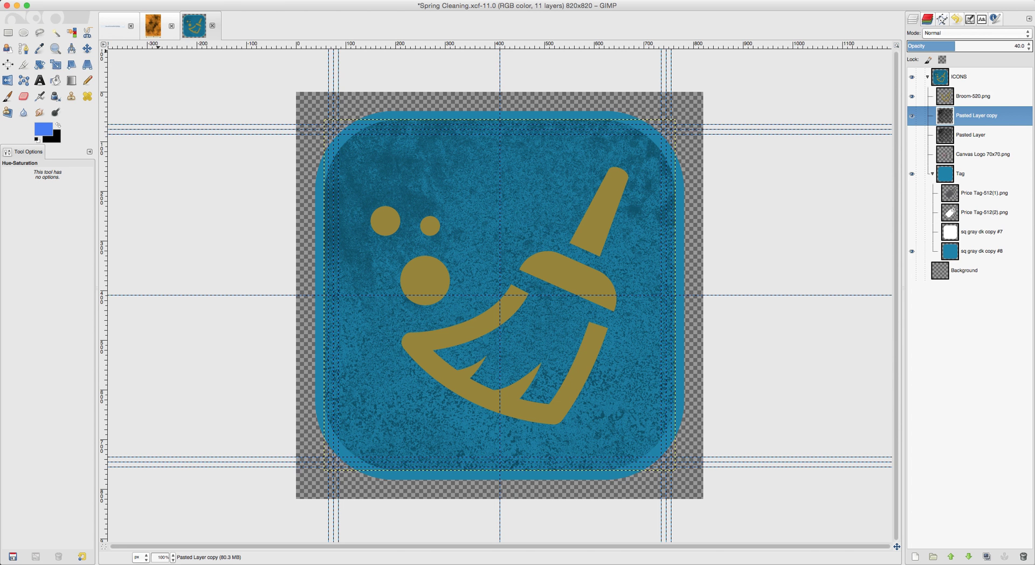
{"action": "left_click", "coordinate": [200, 0]}
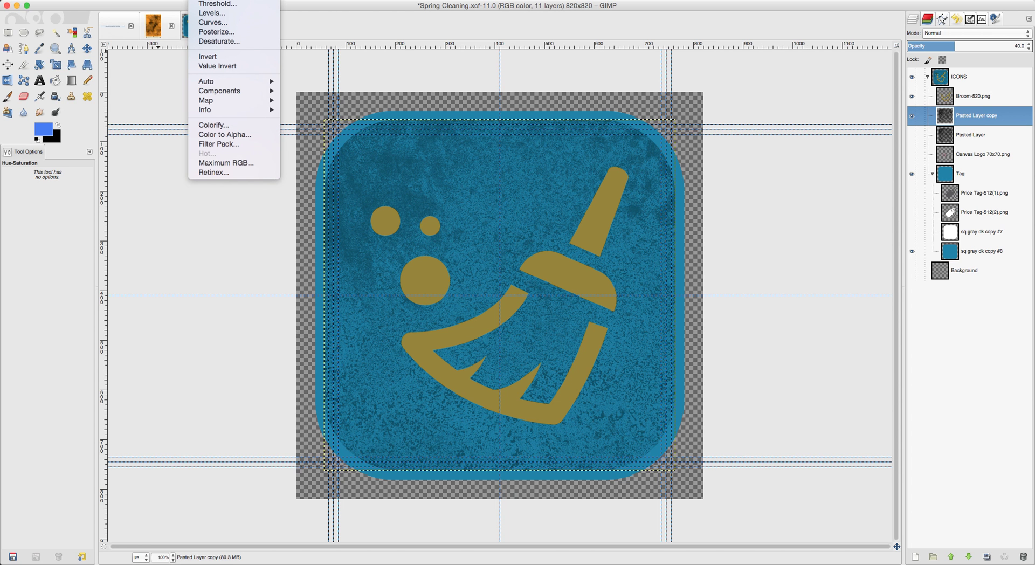
{"action": "left_click", "coordinate": [224, 0]}
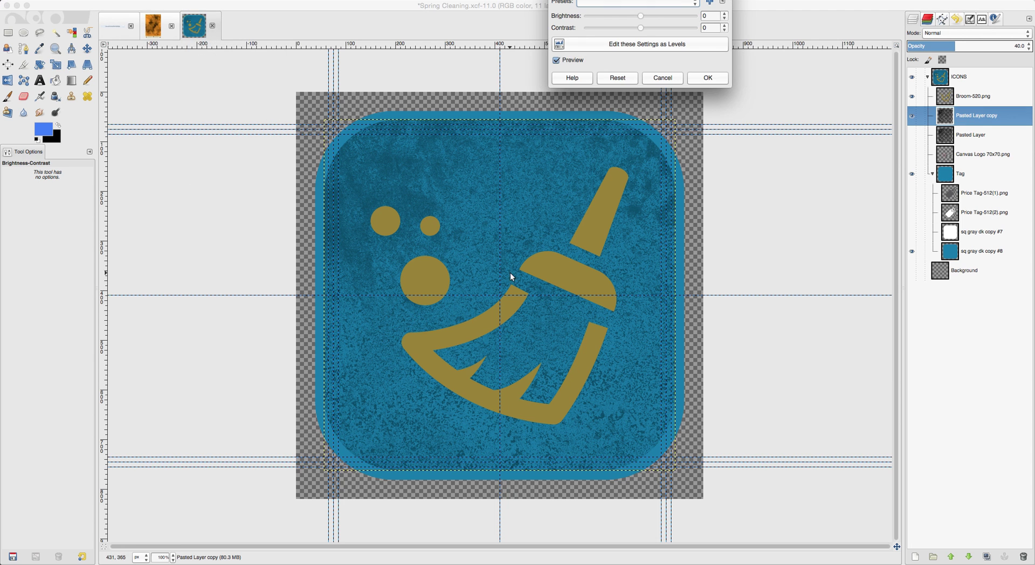
{"action": "mouse_move", "coordinate": [641, 18]}
{"action": "left_mouse_down"}
{"action": "mouse_move", "coordinate": [696, 19]}
{"action": "mouse_move", "coordinate": [712, 31]}
{"action": "mouse_move", "coordinate": [624, 23]}
{"action": "mouse_move", "coordinate": [634, 23]}
{"action": "left_mouse_up"}
{"action": "left_click", "coordinate": [657, 79]}
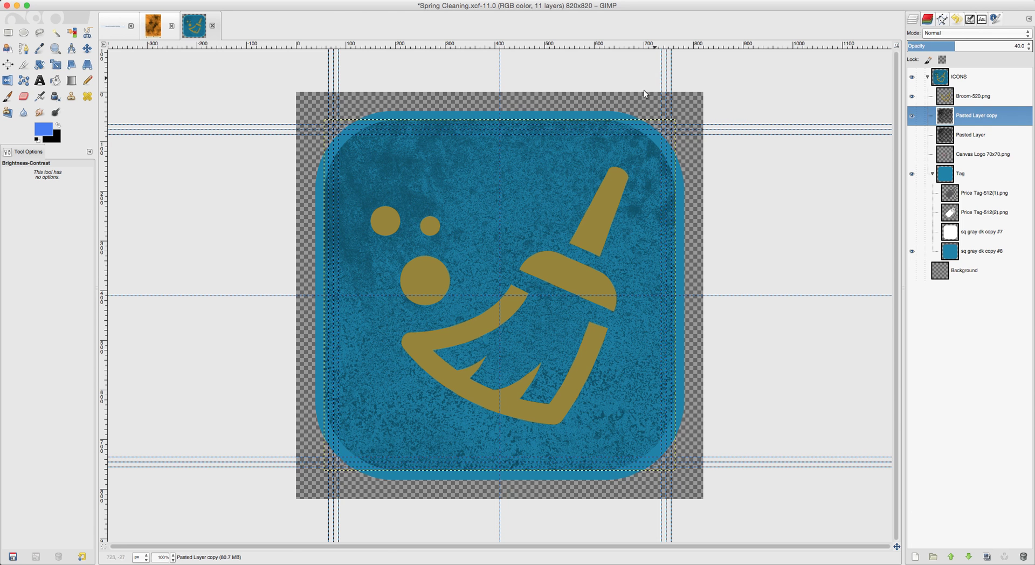
Invert the colors of Pasted Layer copy
{"action": "right_click", "coordinate": [462, 217]}
{"action": "mouse_move", "coordinate": [516, 302]}
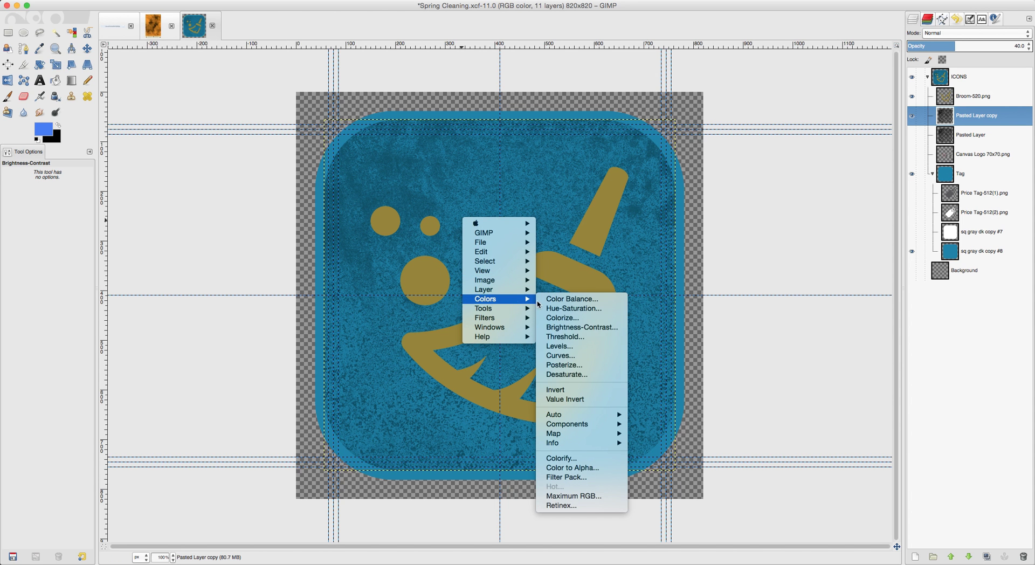
{"action": "left_click", "coordinate": [560, 391]}
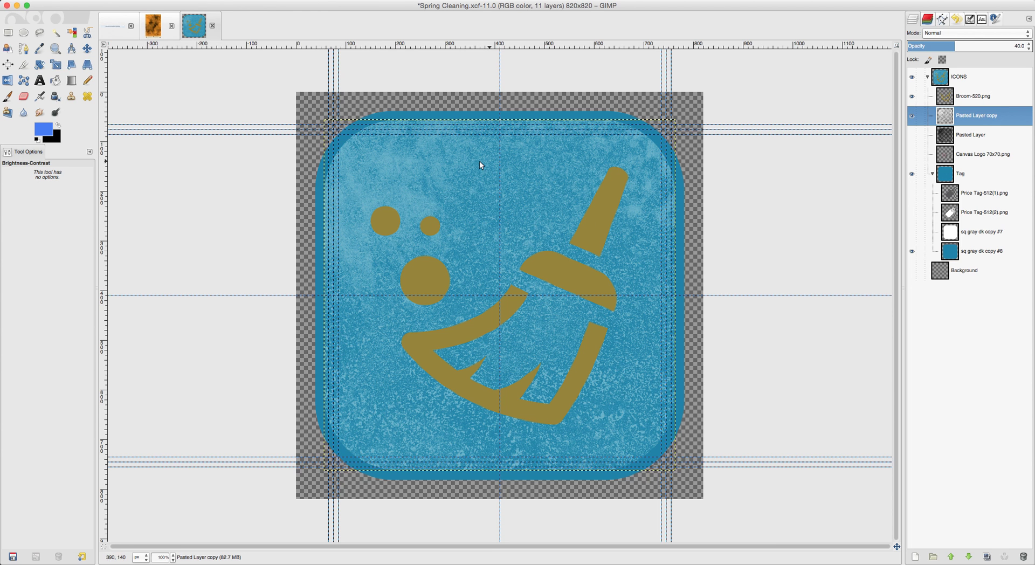
Show sq gray dk copy #7 again and briefly toggle Pasted Layer to compare both textures on white
{"action": "left_click", "coordinate": [912, 233]}
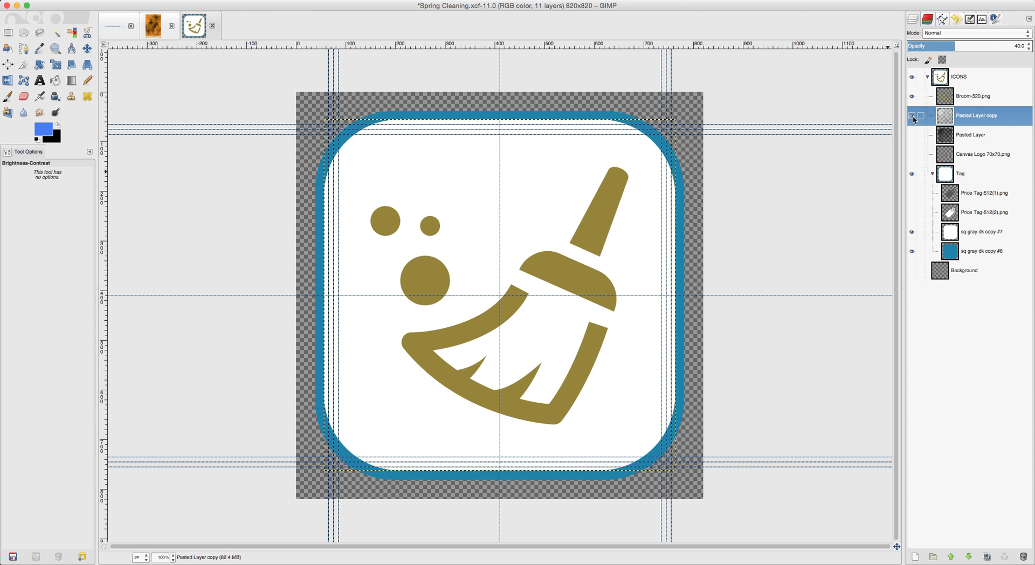
{"action": "left_click", "coordinate": [912, 136]}
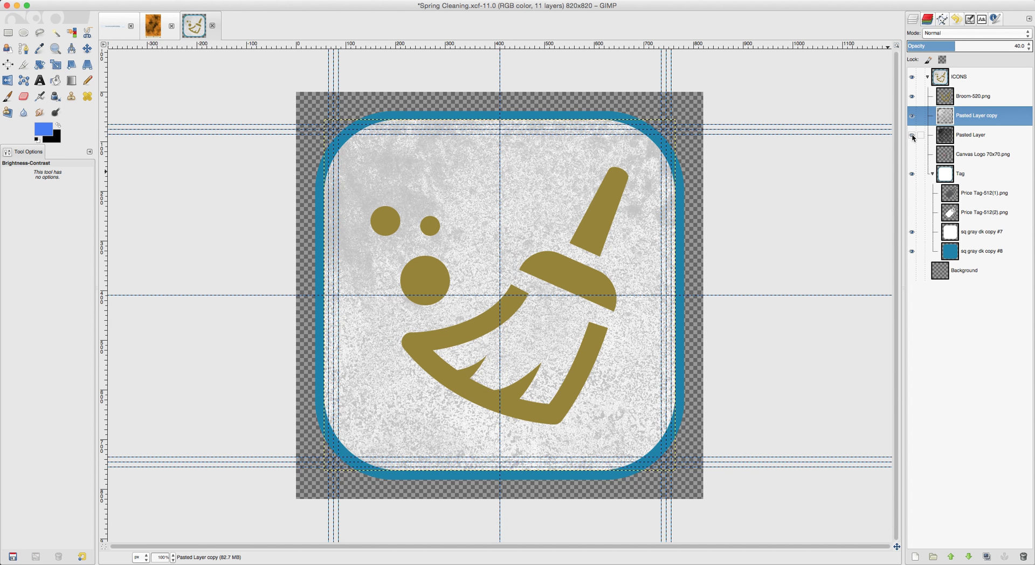
{"action": "left_click", "coordinate": [913, 136]}
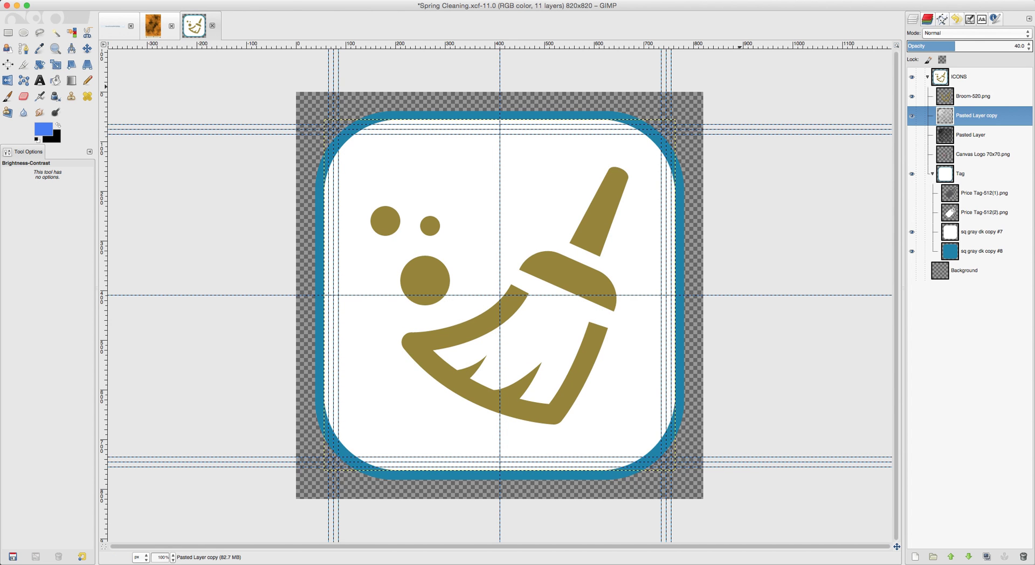
{"action": "right_click", "coordinate": [565, 228]}
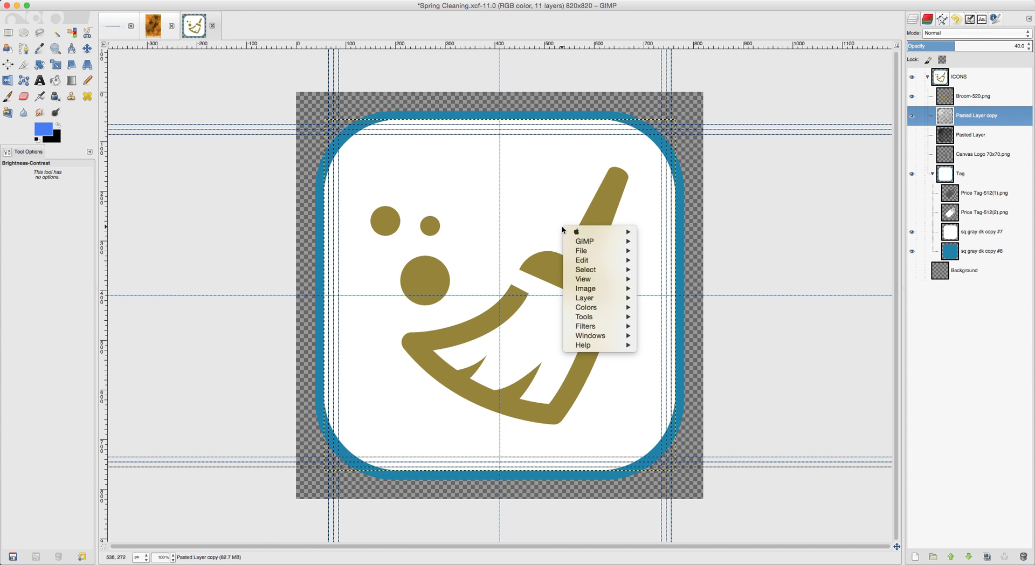
{"action": "mouse_move", "coordinate": [593, 308]}
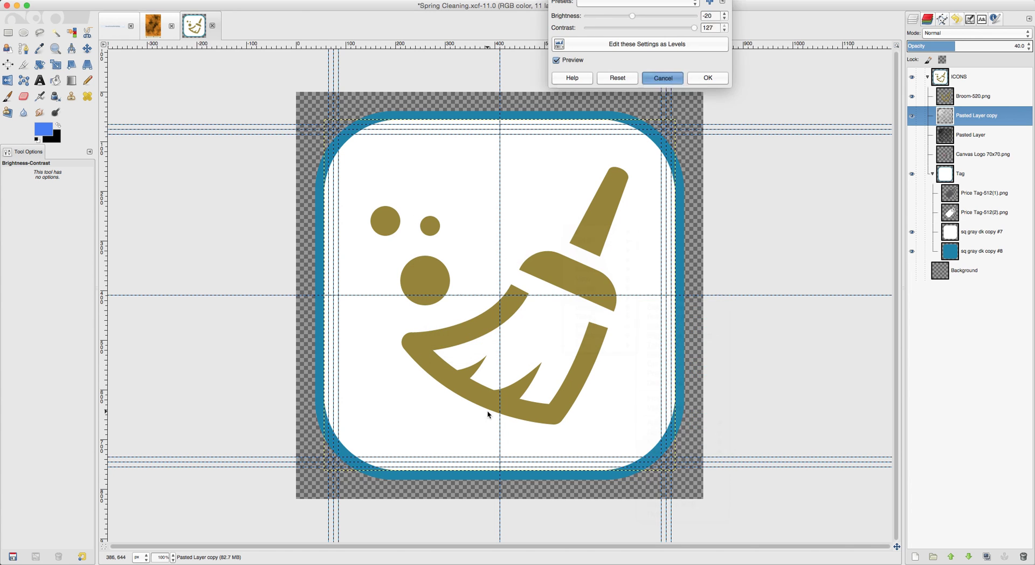
{"action": "left_click", "coordinate": [660, 78]}
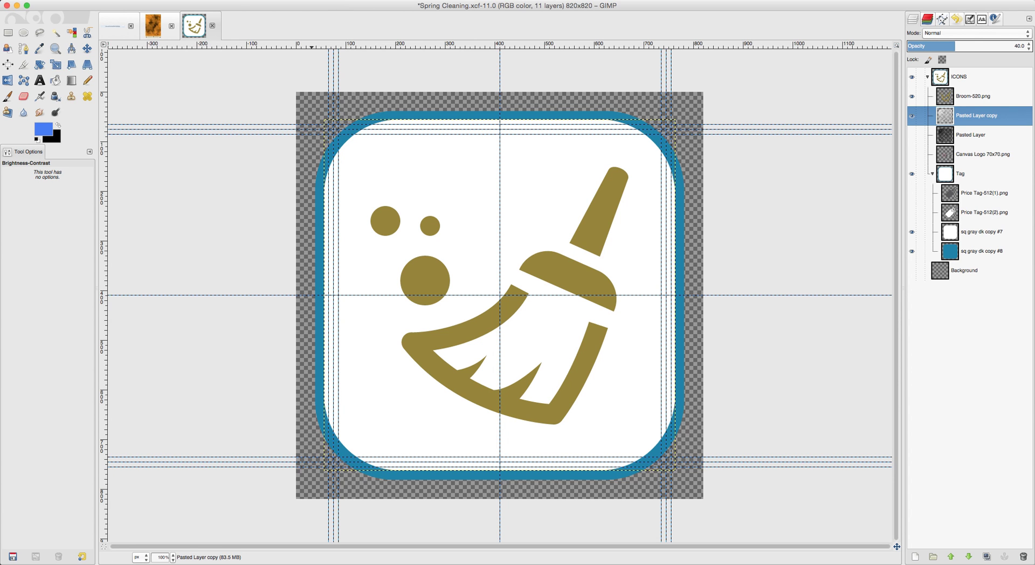
{"action": "right_click", "coordinate": [473, 206]}
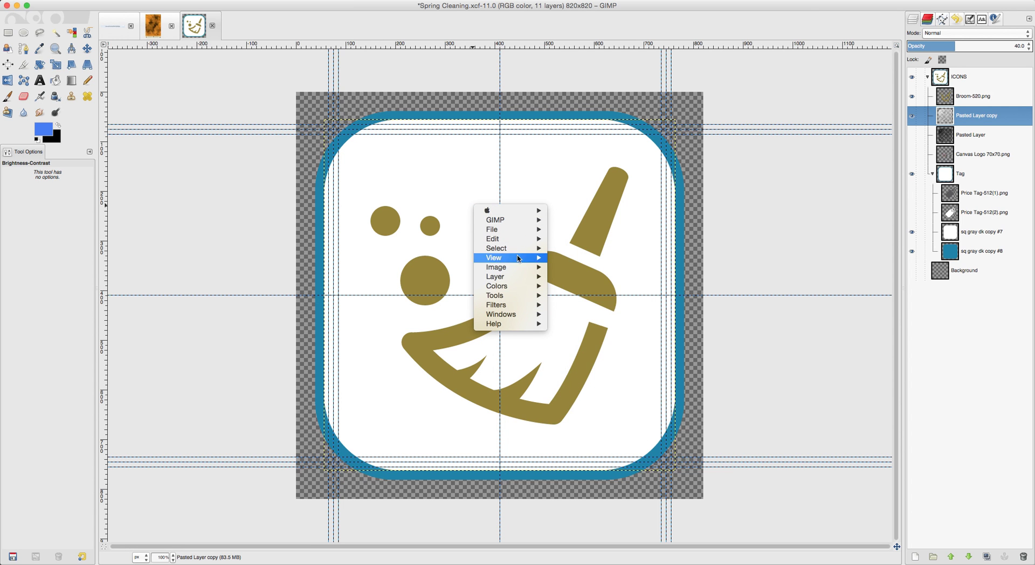
{"action": "mouse_move", "coordinate": [519, 287]}
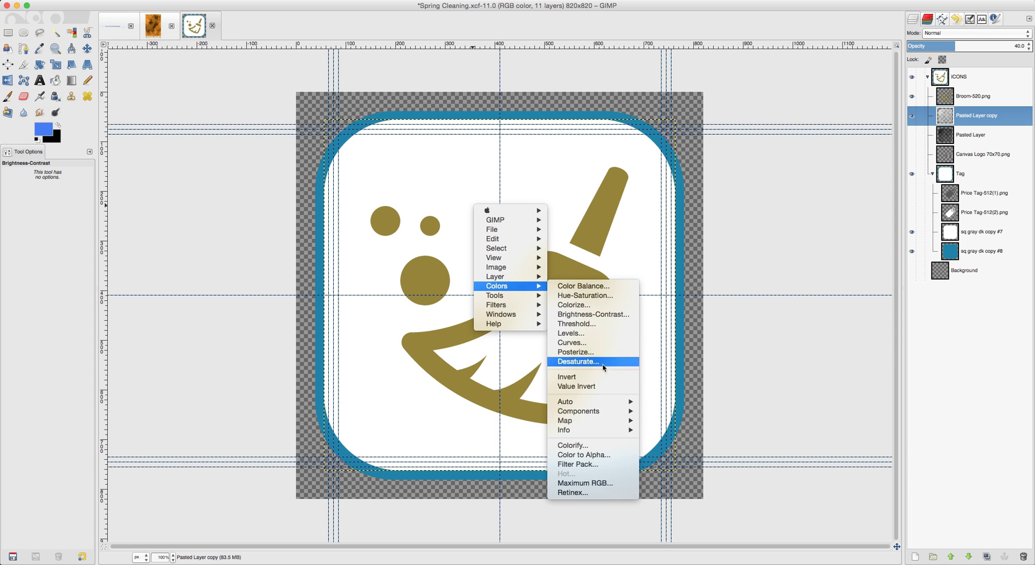
{"action": "left_click", "coordinate": [582, 447]}
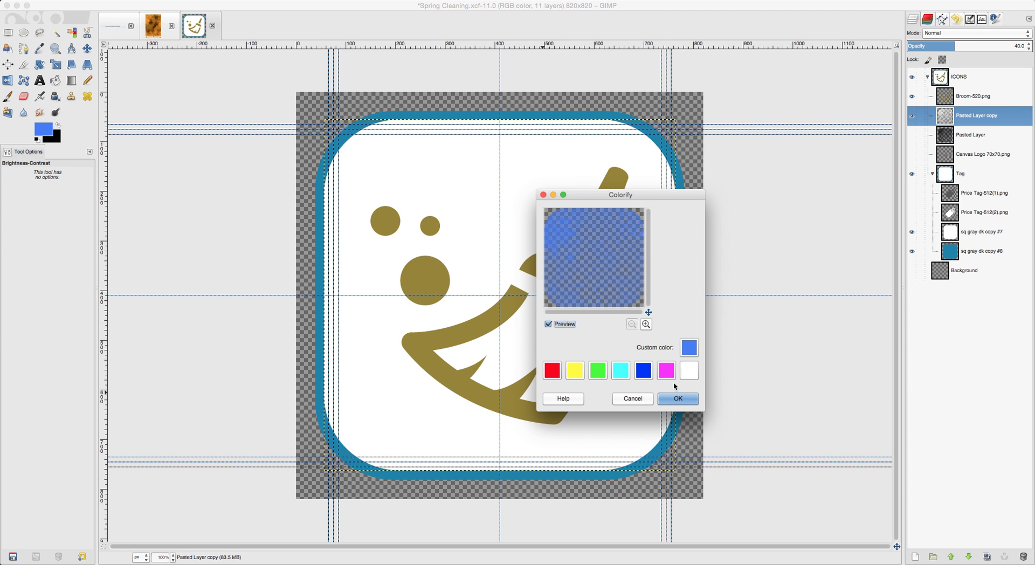
{"action": "left_click", "coordinate": [690, 348]}
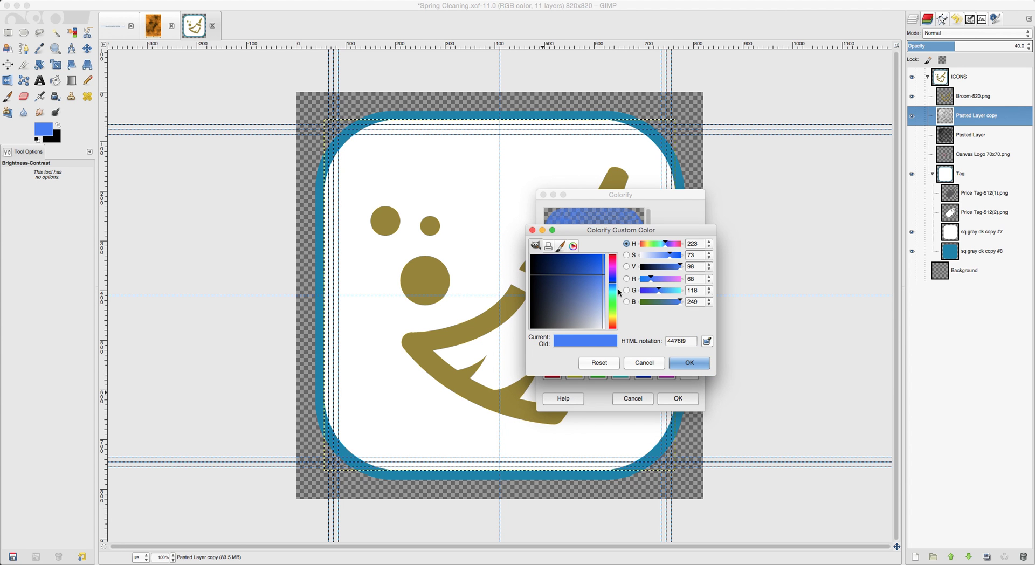
{"action": "left_click_drag", "start_coordinate": [613, 287], "coordinate": [614, 323]}
{"action": "mouse_move", "coordinate": [561, 291]}
{"action": "left_mouse_down"}
{"action": "mouse_move", "coordinate": [548, 281]}
{"action": "mouse_move", "coordinate": [571, 270]}
{"action": "left_mouse_up"}
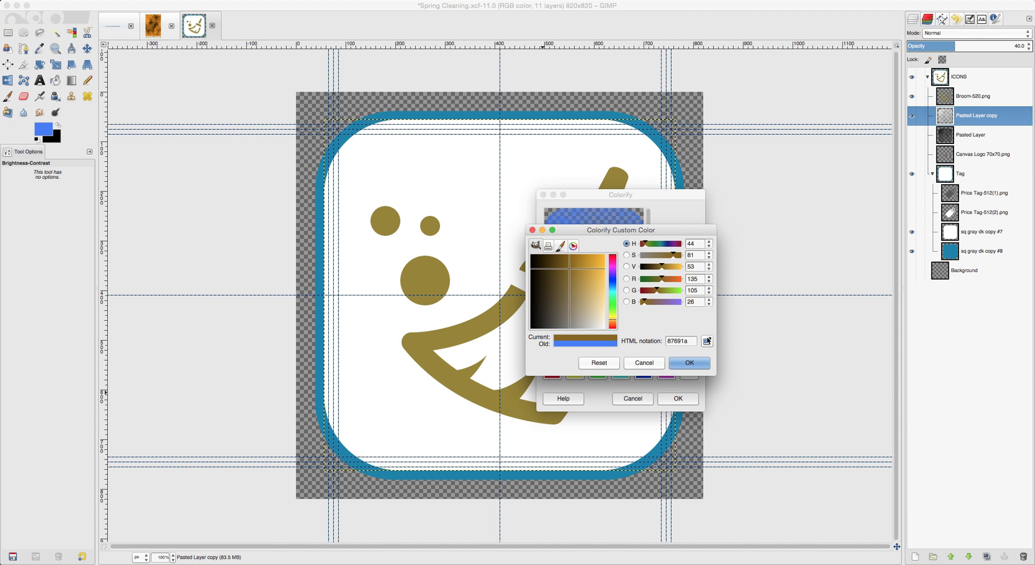
{"action": "left_click", "coordinate": [461, 337]}
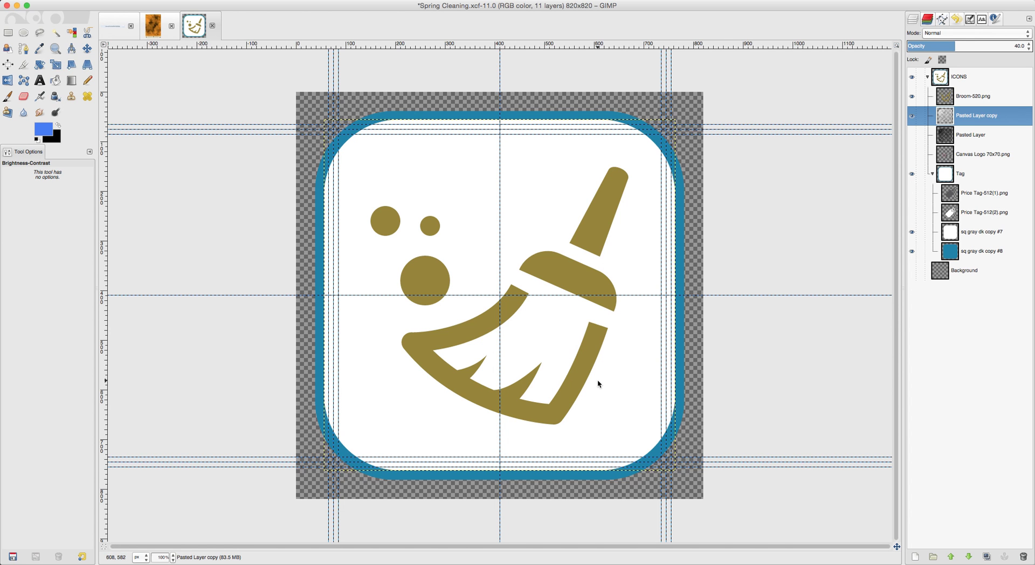
{"action": "left_click", "coordinate": [594, 280]}
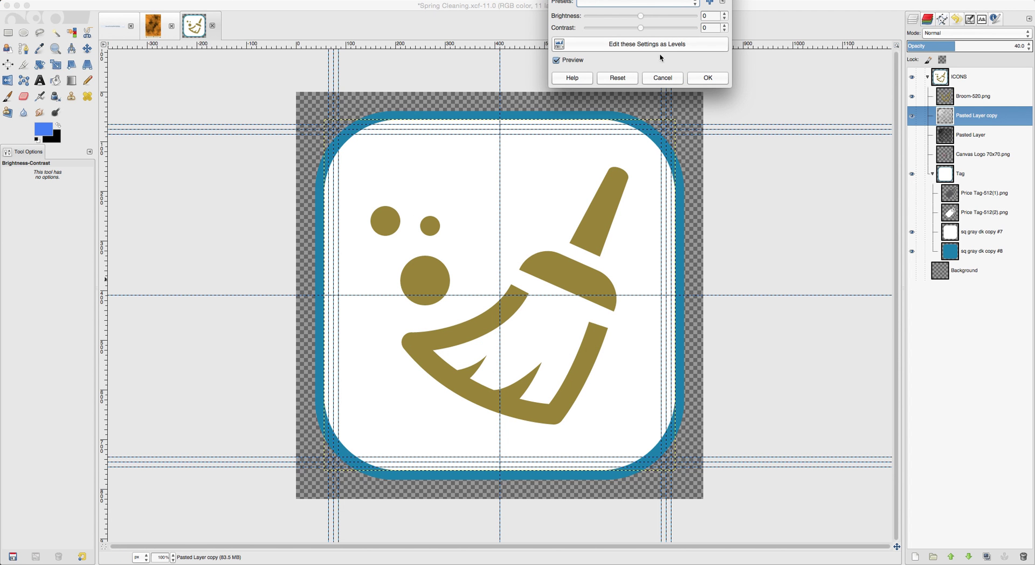
{"action": "left_click", "coordinate": [664, 78]}
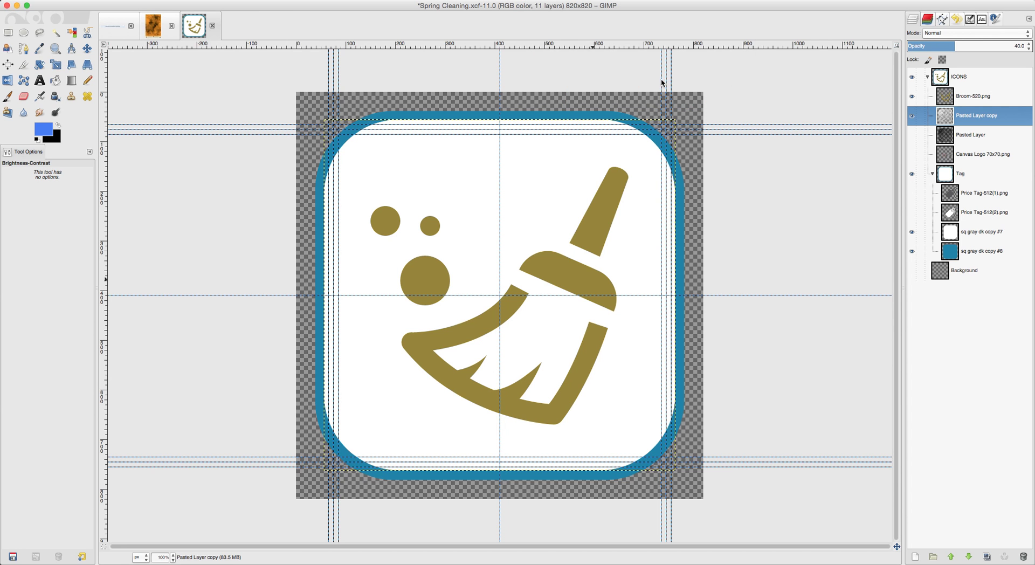
Start Colorify on Pasted Layer copy and set its custom color to the broom's gold, 968537, sampled from the canvas
{"action": "right_click", "coordinate": [650, 287]}
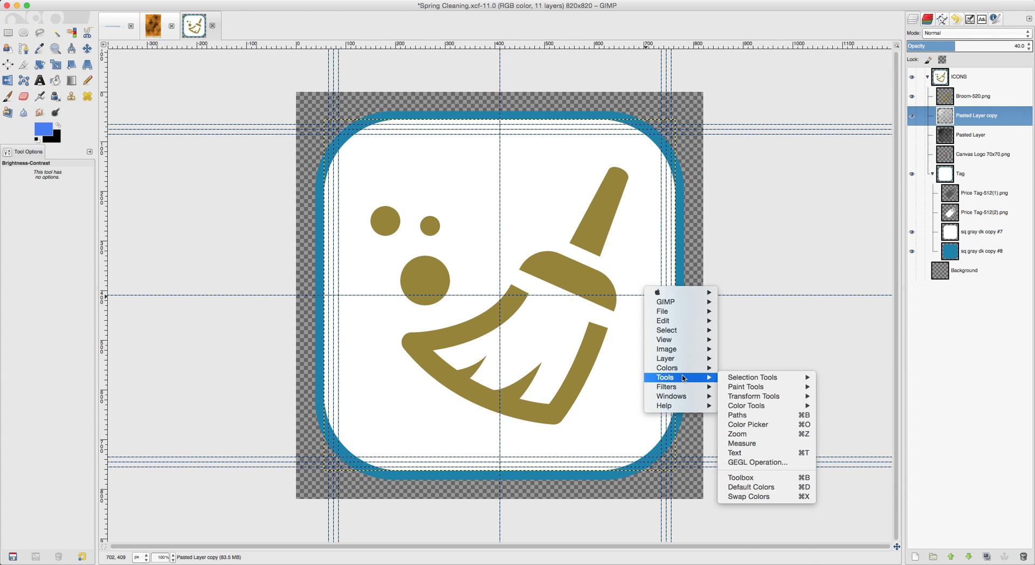
{"action": "mouse_move", "coordinate": [686, 371]}
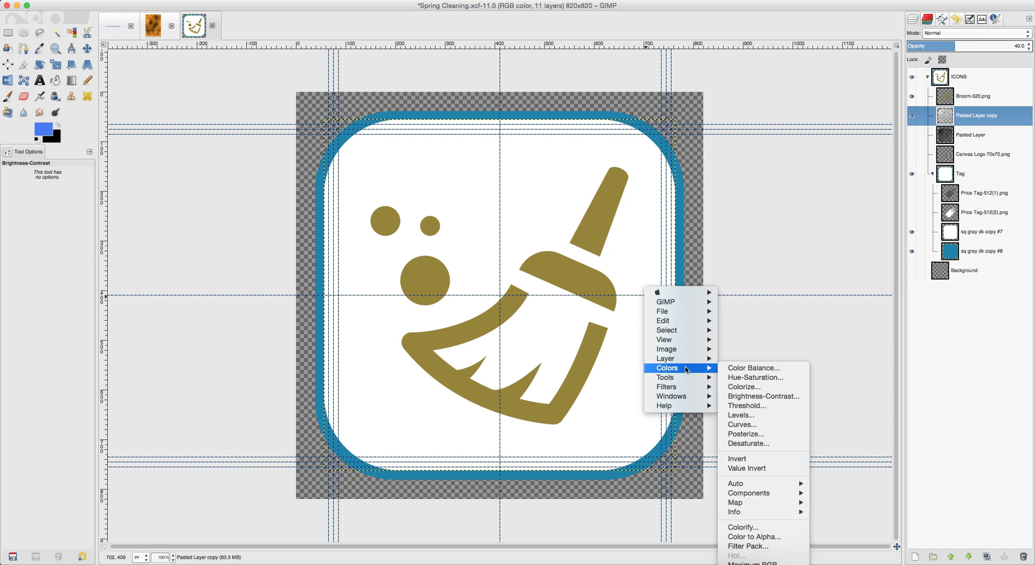
{"action": "left_click", "coordinate": [743, 527]}
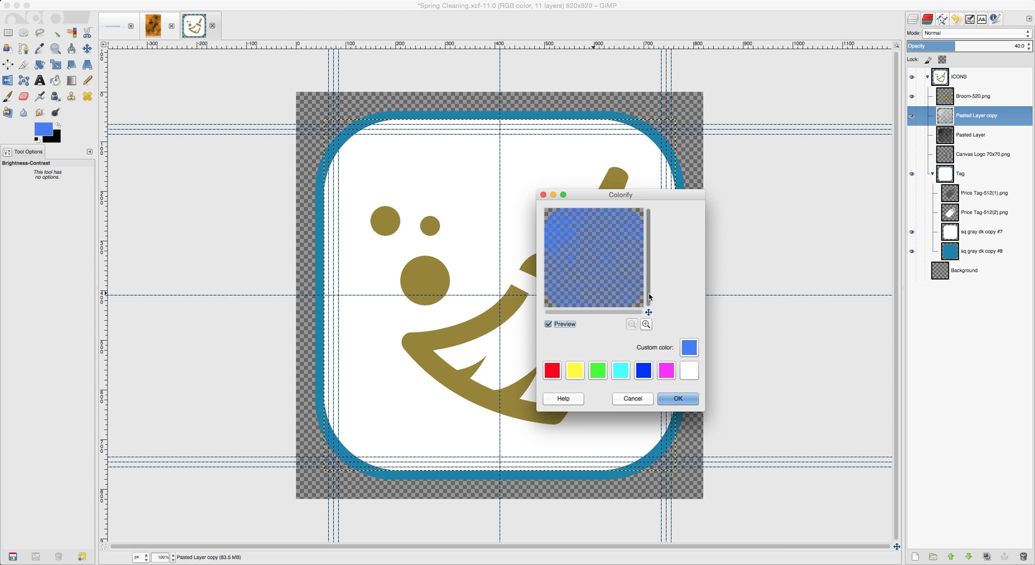
{"action": "left_click", "coordinate": [690, 344]}
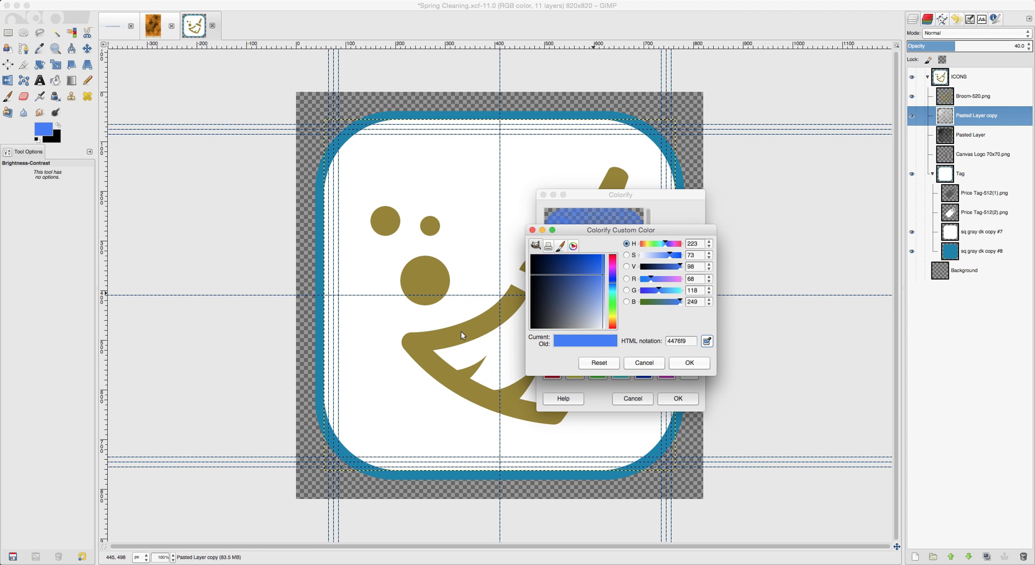
{"action": "key", "text": "super+shift+5"}
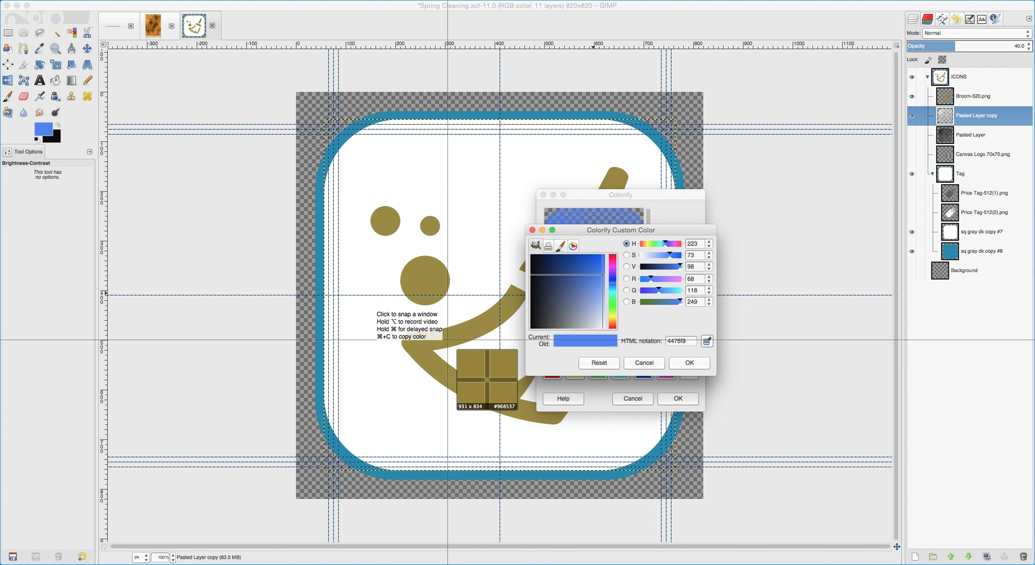
{"action": "key", "text": "super+c"}
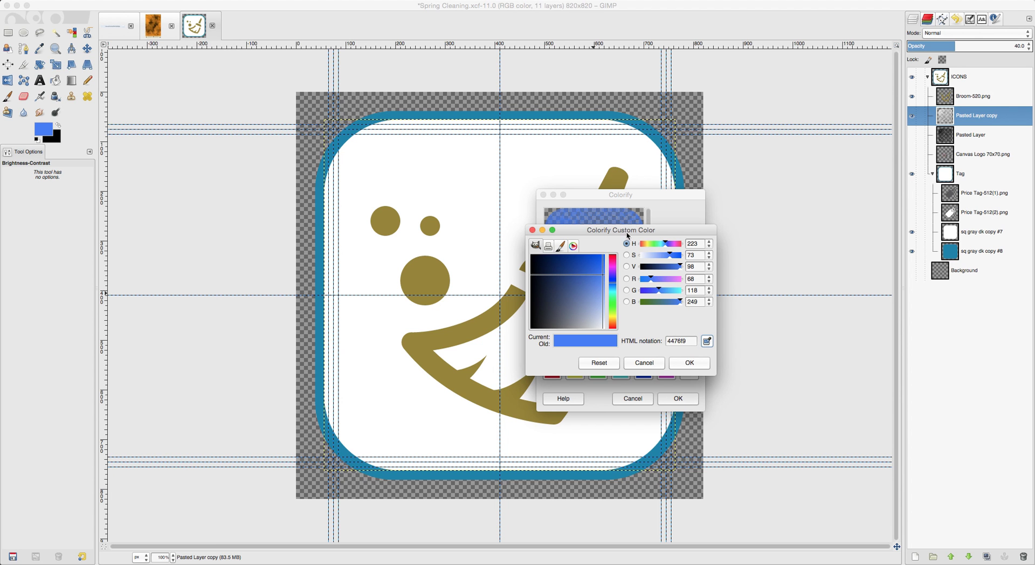
{"action": "left_click_drag", "start_coordinate": [624, 231], "coordinate": [642, 202]}
{"action": "double_click", "coordinate": [697, 310]}
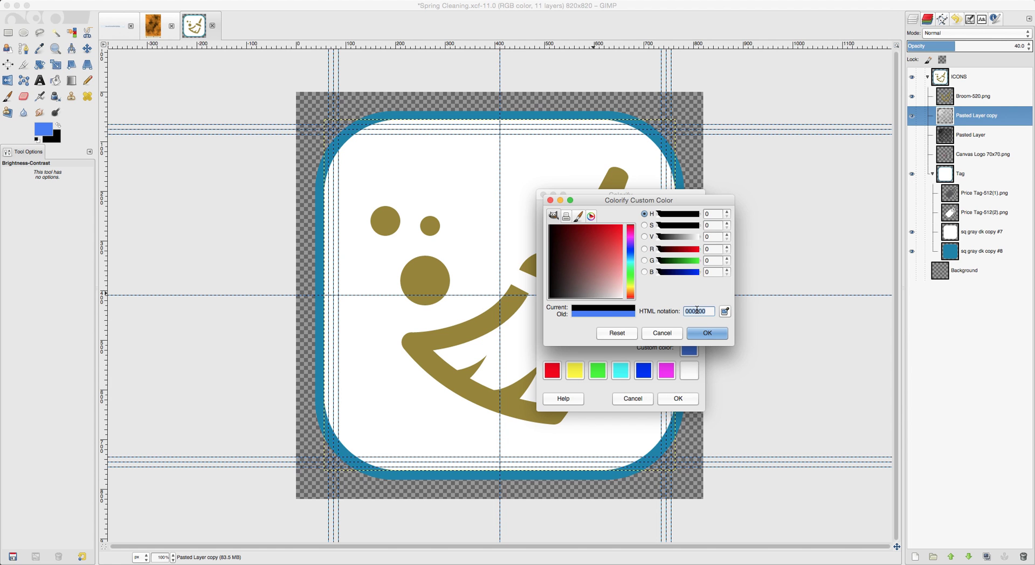
{"action": "key", "text": "super+v"}
{"action": "key", "text": "Tab"}
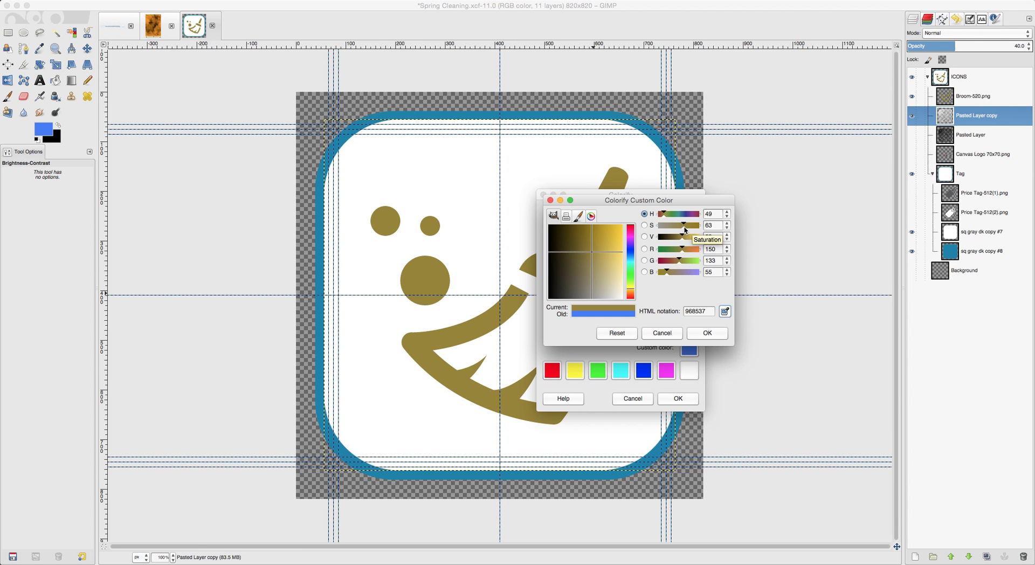
Lower the saturation of the custom color to a muted gray-brown and apply Colorify to Pasted Layer copy
{"action": "left_click_drag", "start_coordinate": [686, 230], "coordinate": [670, 229]}
{"action": "left_click", "coordinate": [708, 332]}
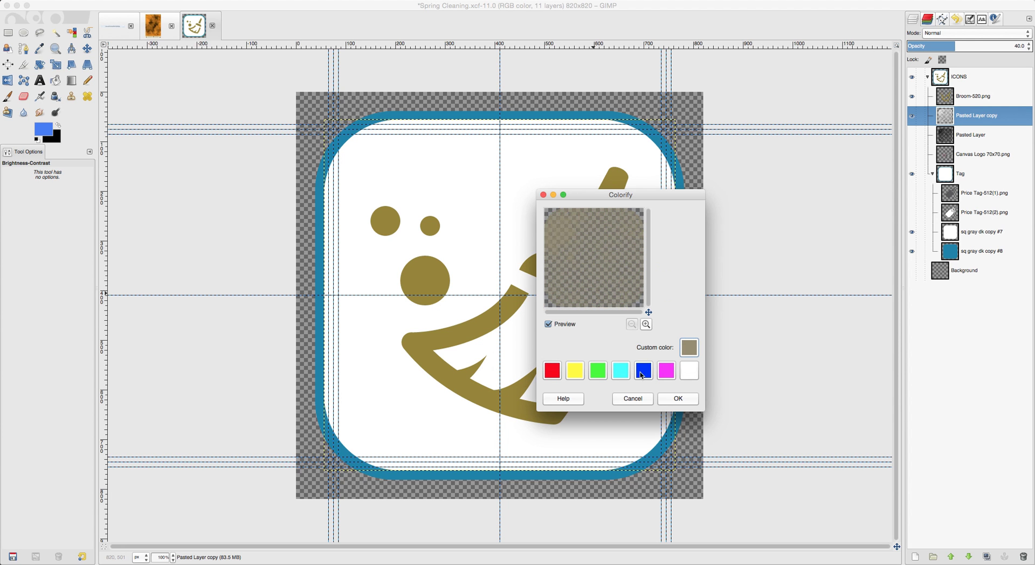
{"action": "left_click", "coordinate": [679, 399]}
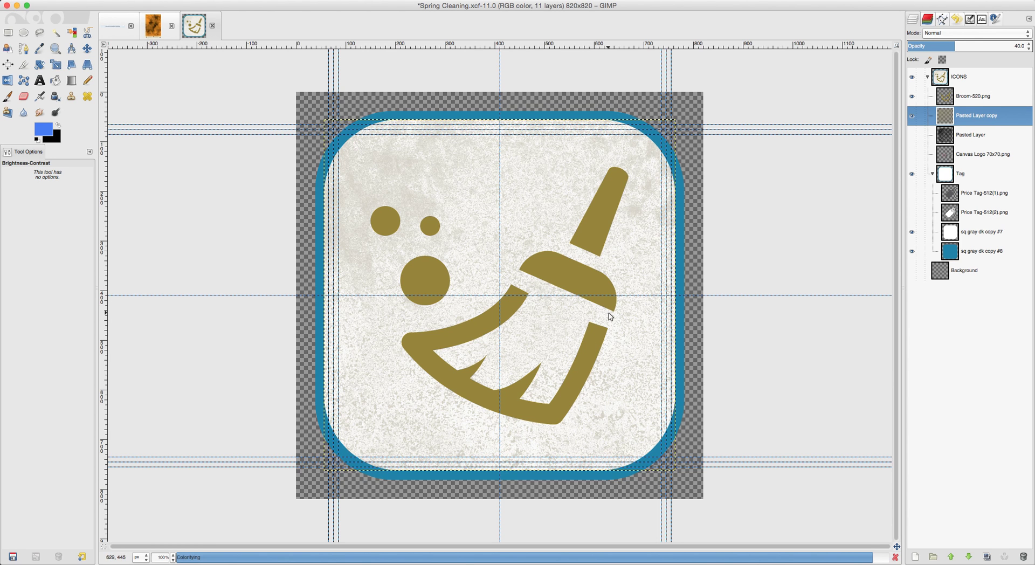
Inspect the gray-brown texture and undo the Colorify applied to Pasted Layer copy
{"action": "scroll", "coordinate": [546, 322], "scroll_direction": "down", "scroll_amount": 3}
{"action": "scroll", "coordinate": [547, 322], "scroll_direction": "up", "scroll_amount": 4}
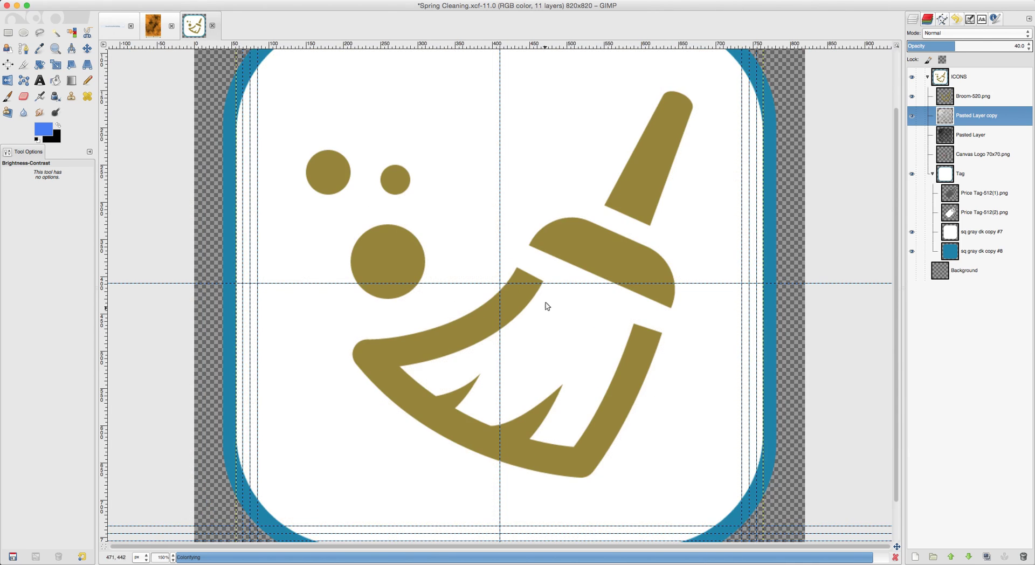
{"action": "scroll", "coordinate": [559, 269], "scroll_direction": "up", "scroll_amount": 2}
{"action": "scroll", "coordinate": [558, 269], "scroll_direction": "down", "scroll_amount": 4}
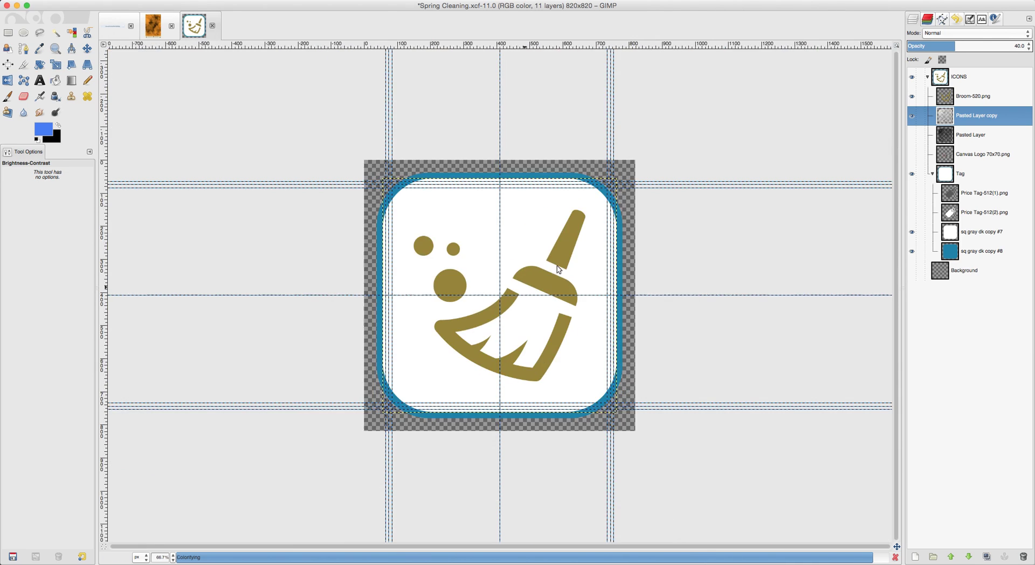
Start Colorify on Pasted Layer copy again and set its custom color to the broom's gold, 968537
{"action": "right_click", "coordinate": [522, 266]}
{"action": "mouse_move", "coordinate": [580, 348]}
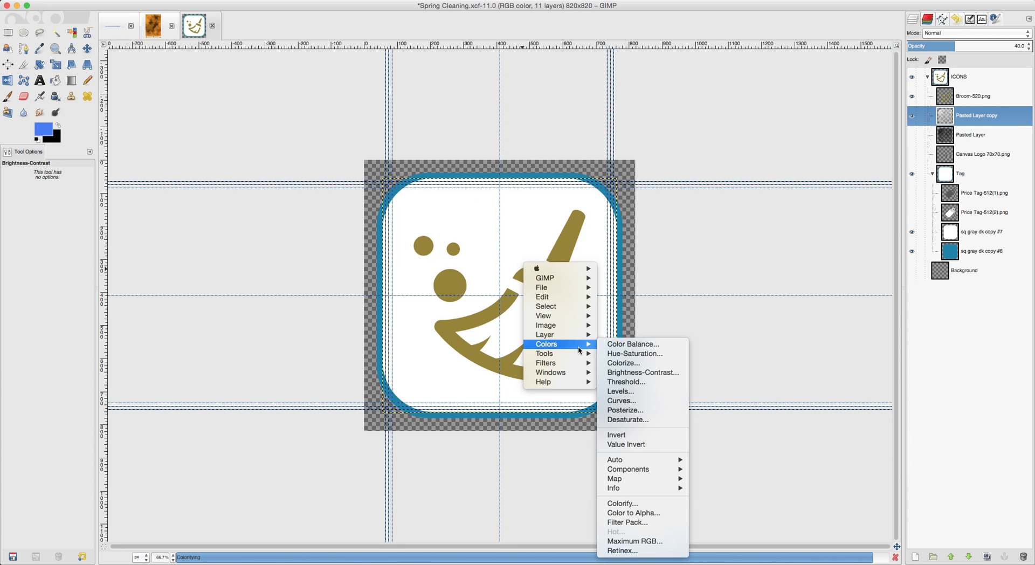
{"action": "left_click", "coordinate": [647, 504]}
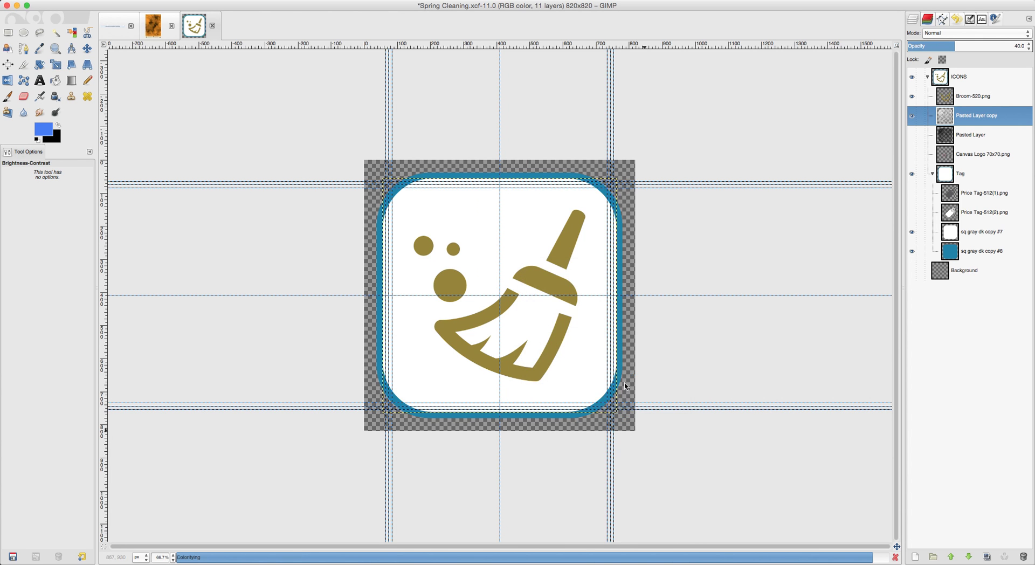
{"action": "left_click", "coordinate": [685, 349]}
{"action": "double_click", "coordinate": [669, 341]}
{"action": "type", "text": "968537"}
{"action": "key", "text": "Return"}
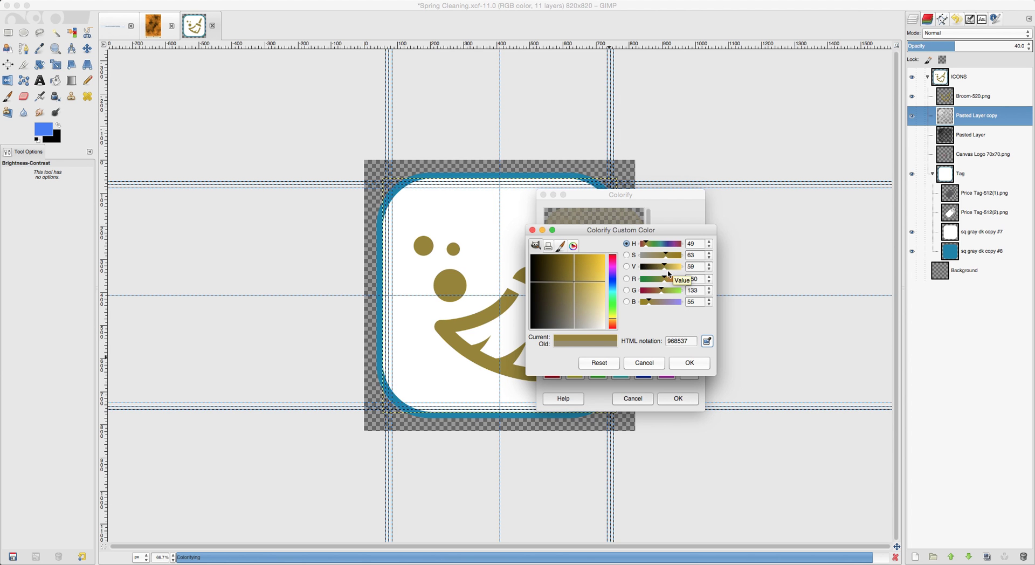
Try lowering the custom color's value to 49, and restore the color to 968537
{"action": "left_click_drag", "start_coordinate": [665, 273], "coordinate": [660, 271]}
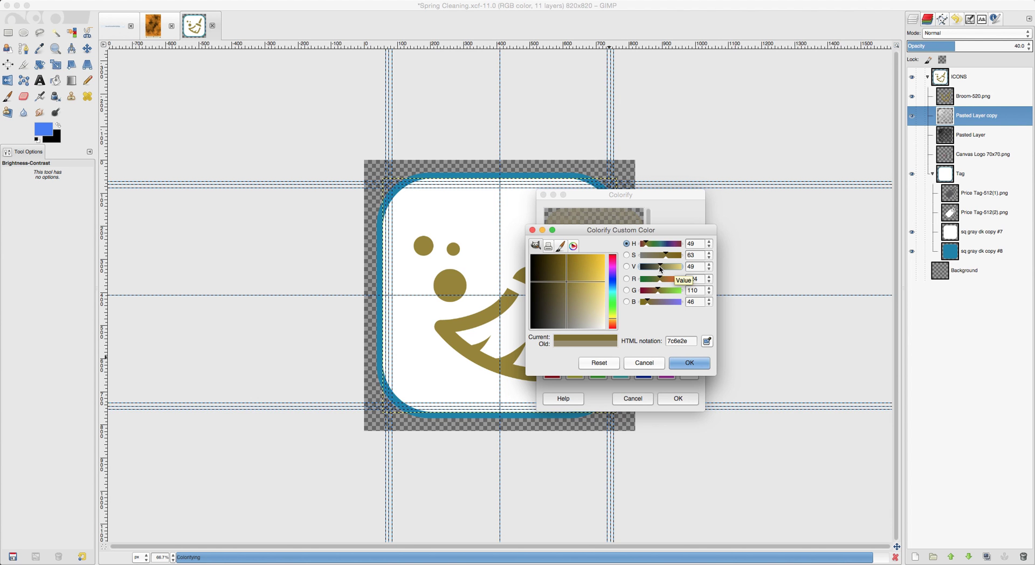
{"action": "double_click", "coordinate": [680, 341]}
{"action": "key", "text": "super+v"}
{"action": "key", "text": "Tab"}
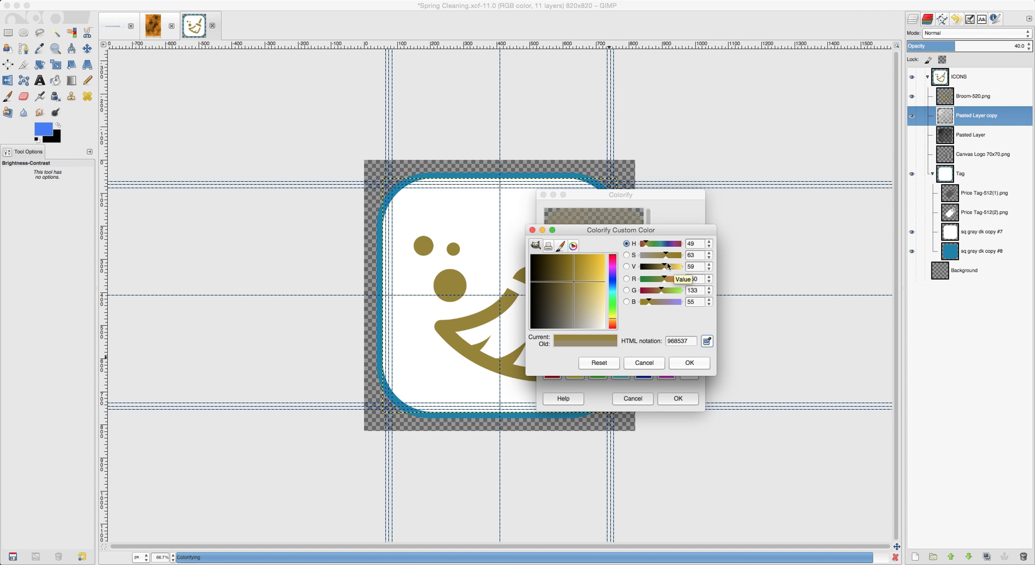
Lower the custom color's saturation to 52 and apply Colorify to Pasted Layer copy
{"action": "left_click_drag", "start_coordinate": [668, 260], "coordinate": [663, 260]}
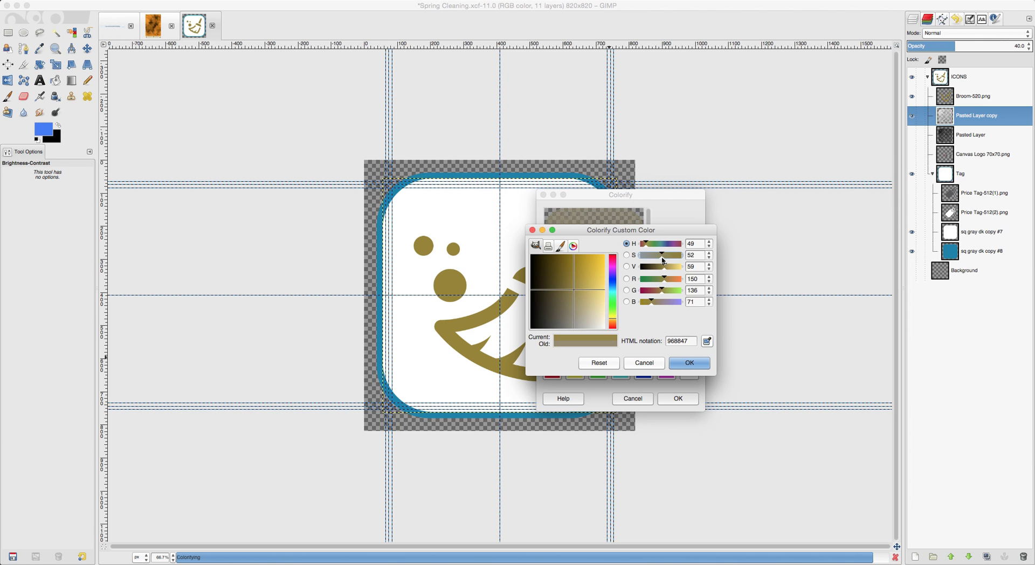
{"action": "left_click", "coordinate": [688, 363]}
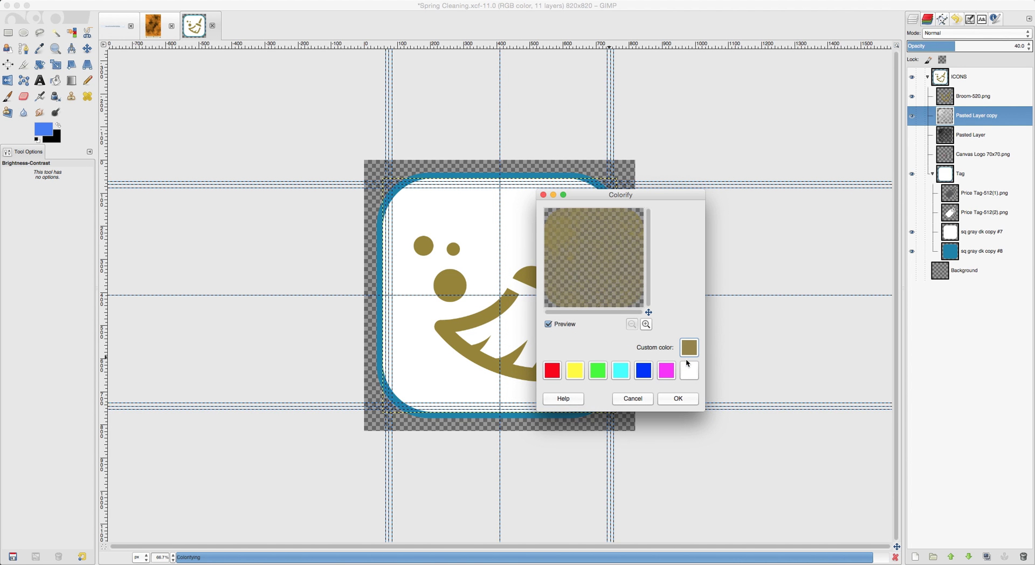
{"action": "left_click", "coordinate": [679, 399]}
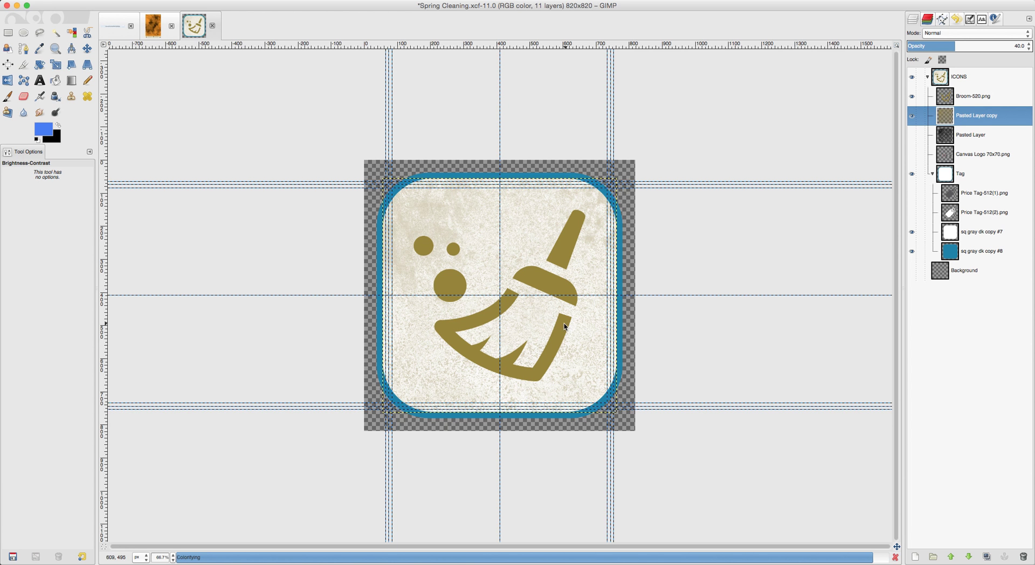
Hide the guides and select the Background layer to check the tinted texture without overlays
{"action": "key", "text": "super+shift+t"}
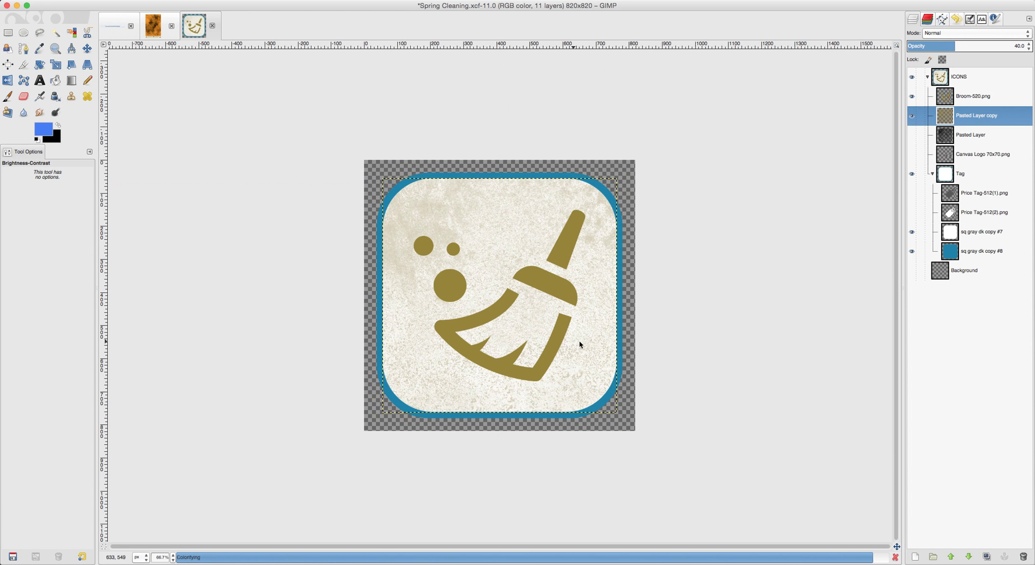
{"action": "left_click", "coordinate": [948, 270]}
{"action": "scroll", "coordinate": [596, 354], "scroll_direction": "up", "scroll_amount": 4}
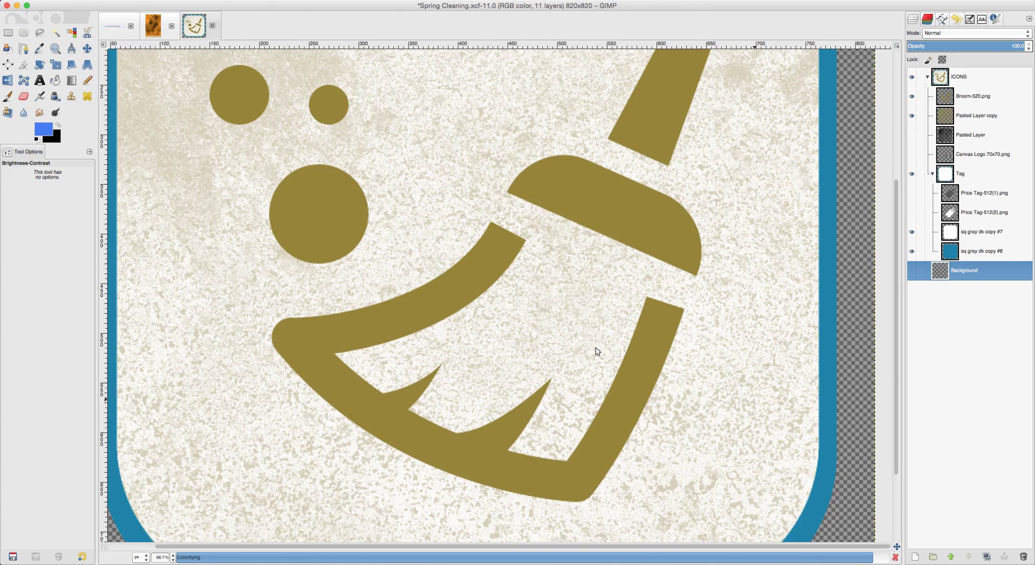
{"action": "scroll", "coordinate": [596, 354], "scroll_direction": "down", "scroll_amount": 2}
{"action": "scroll", "coordinate": [597, 352], "scroll_direction": "down", "scroll_amount": 1}
{"action": "scroll", "coordinate": [597, 352], "scroll_direction": "down", "scroll_amount": 1}
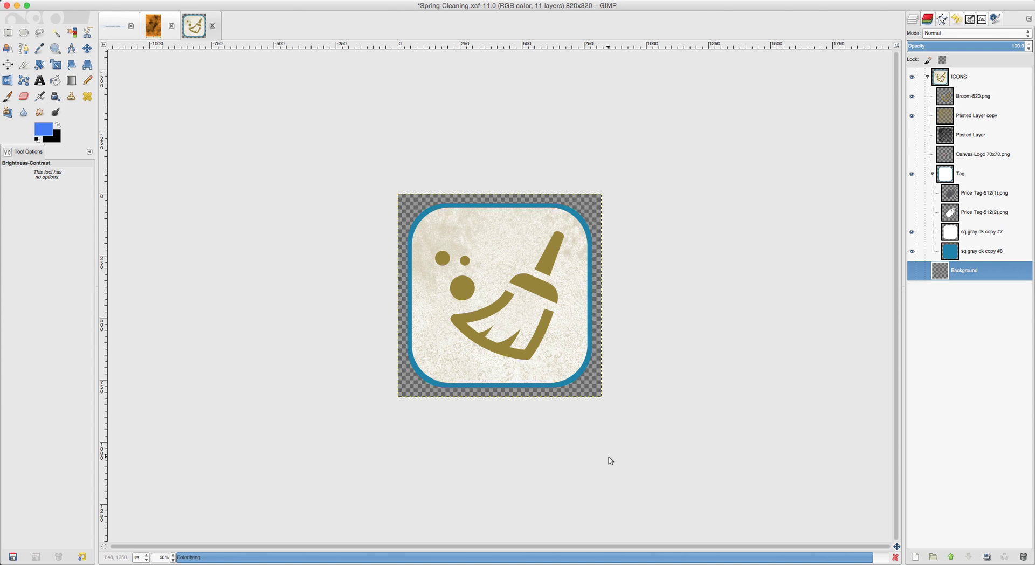
Start exporting the finished broom icon as an image file
{"action": "key", "text": "super+shift+e"}
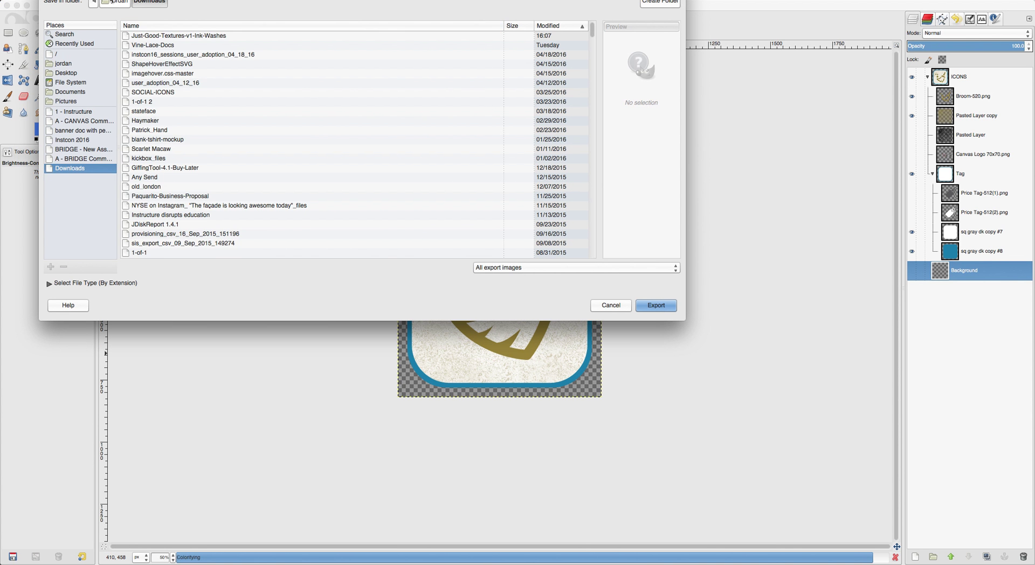